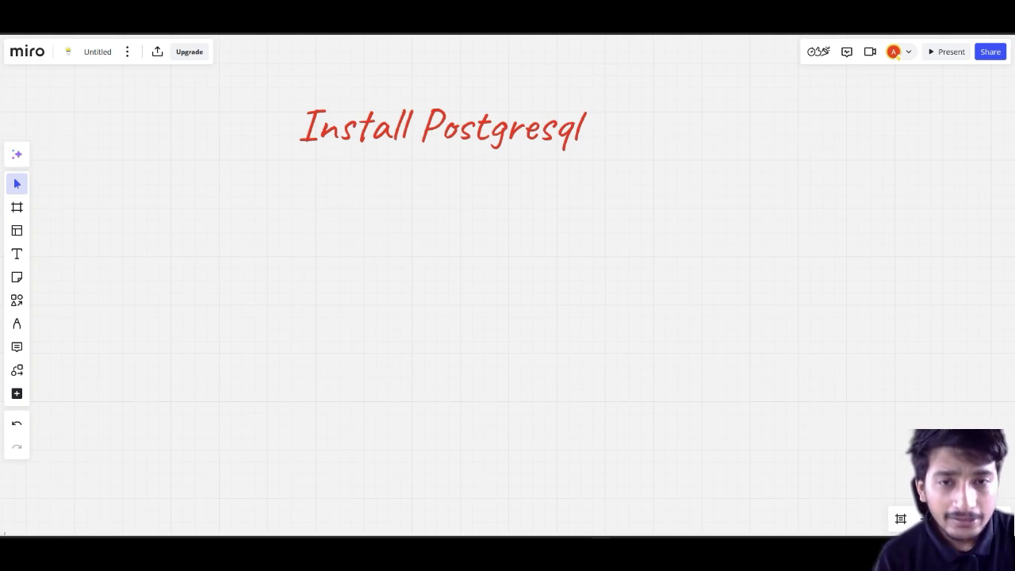
# Step: In a new Firefox tab, search 'postgresql download' and open the official PostgreSQL Downloads page
pyautogui.hotkey('ctrl', 't')
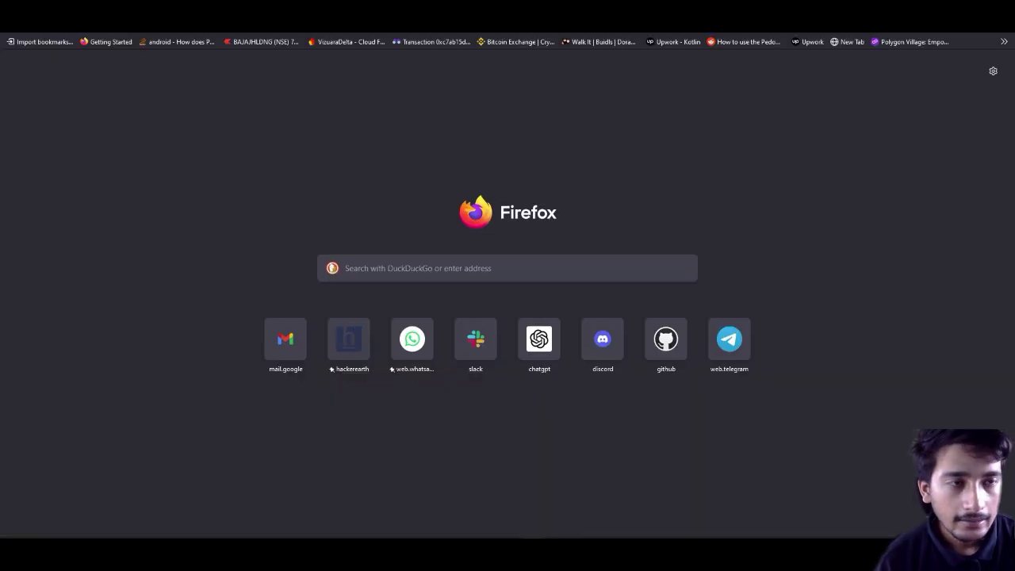
pyautogui.write('pos')
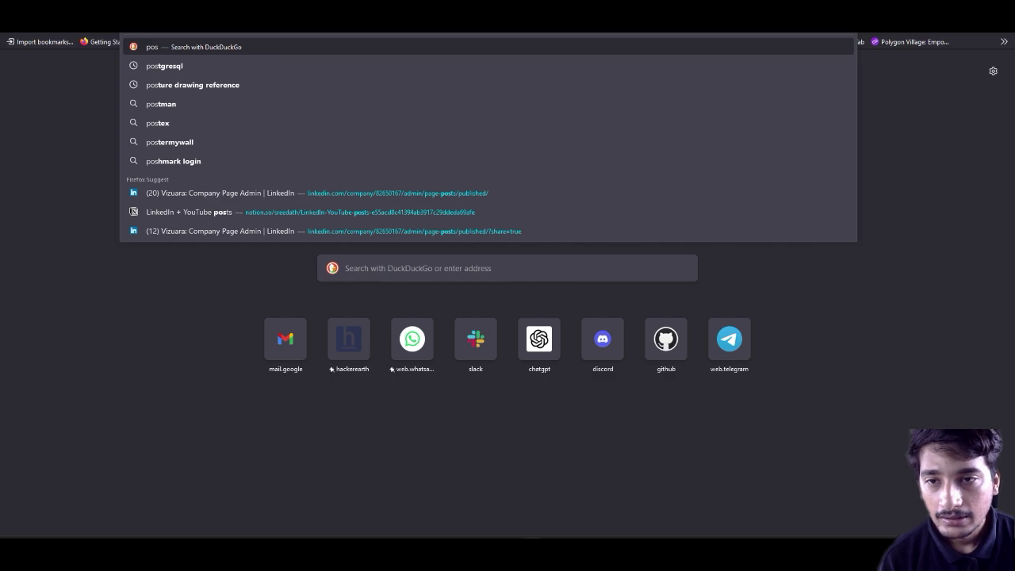
pyautogui.press('Down')
pyautogui.write('downloa')
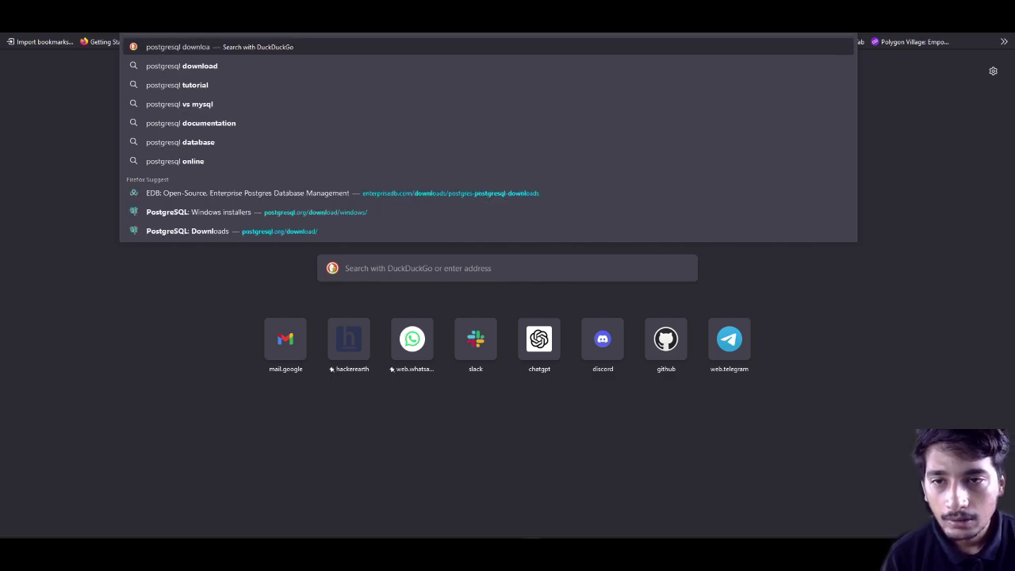
pyautogui.write('d')
pyautogui.press('Return')
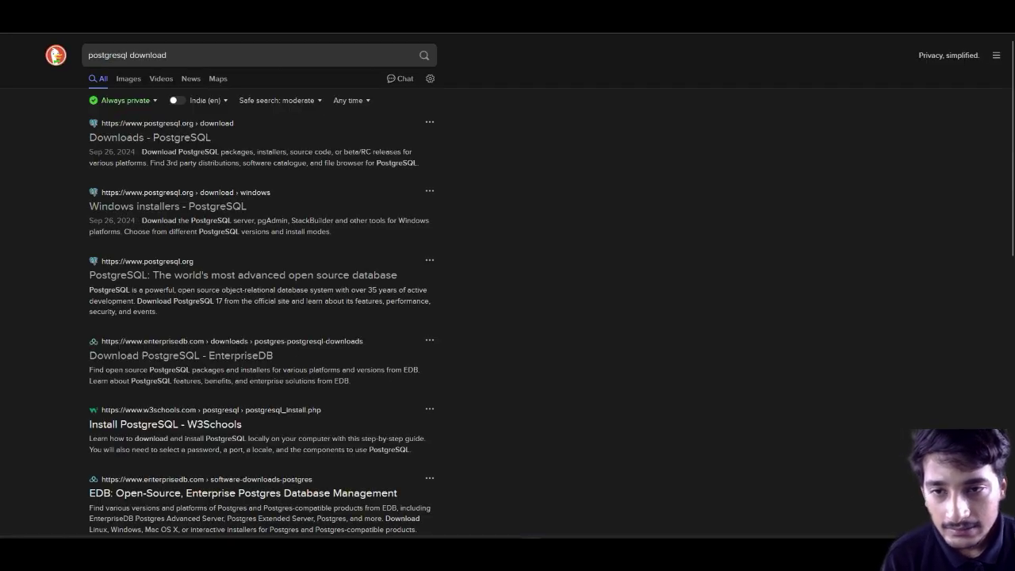
pyautogui.click(150, 138)
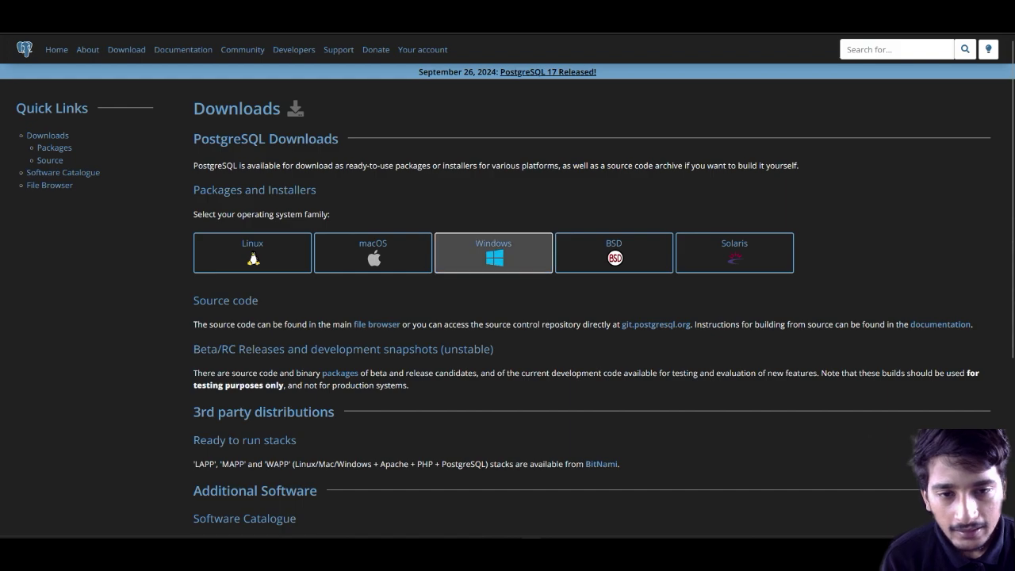
# Step: Open the PostgreSQL Windows installers page and follow 'Download the installer' to EDB's table
pyautogui.click(493, 252)
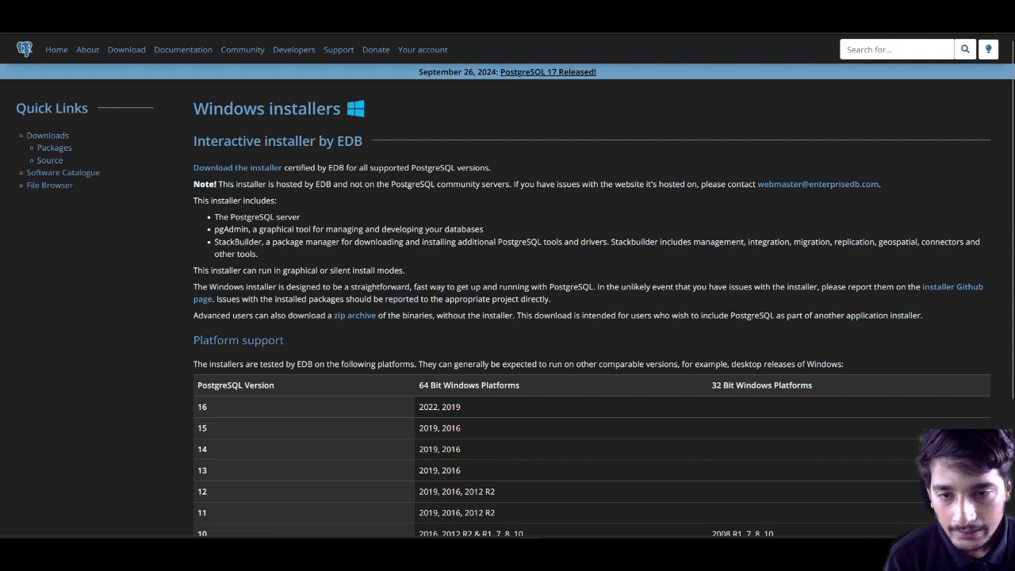
pyautogui.scroll(-3, 507, 301)
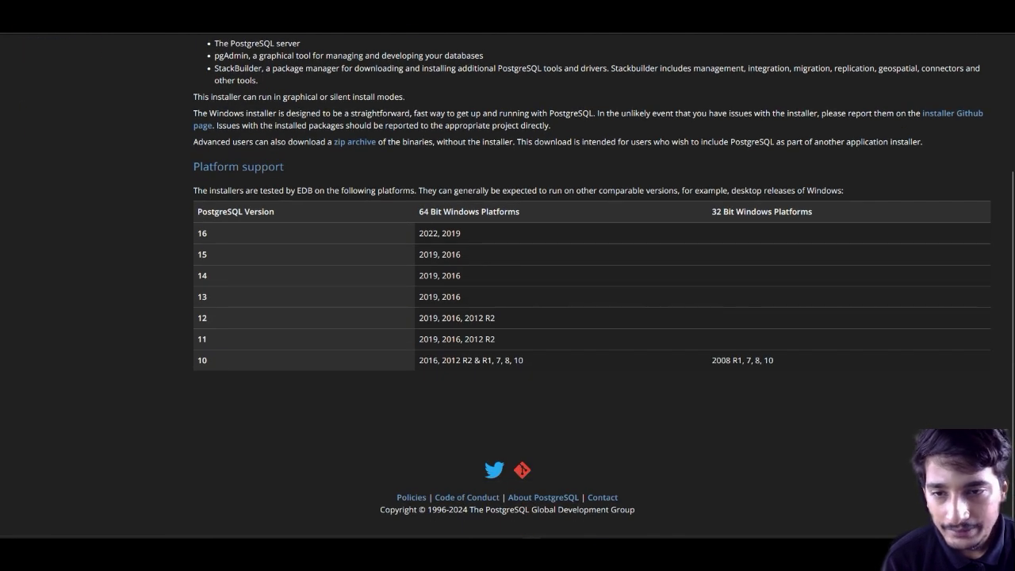
pyautogui.scroll(3, 507, 301)
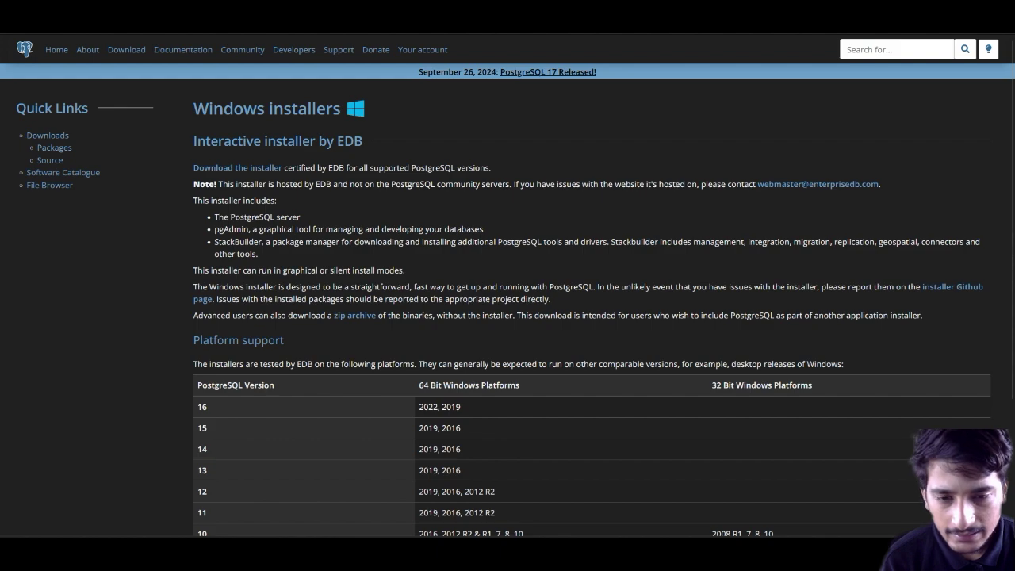
pyautogui.click(237, 167)
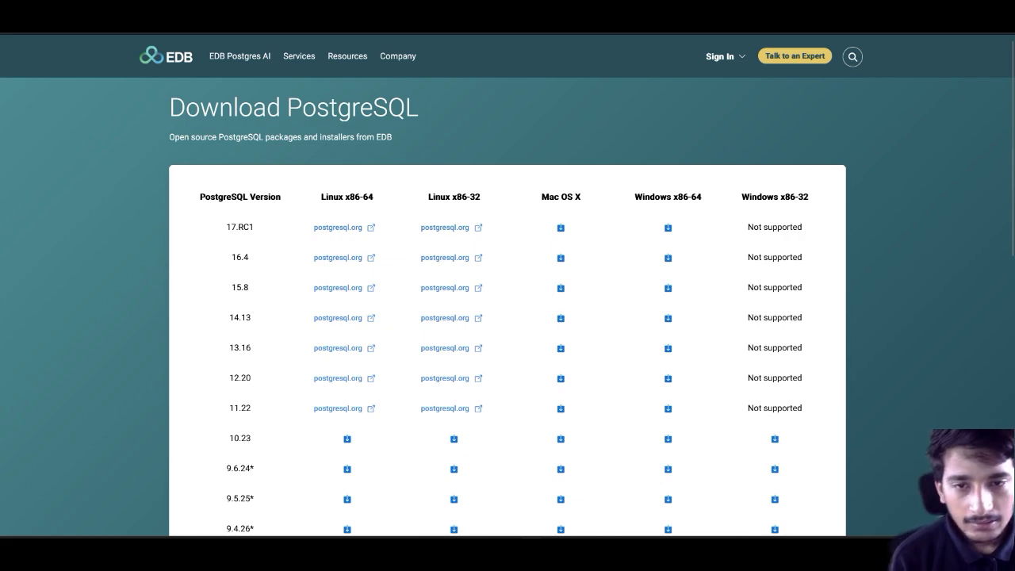
pyautogui.moveTo(321, 197); pyautogui.dragTo(373, 197)
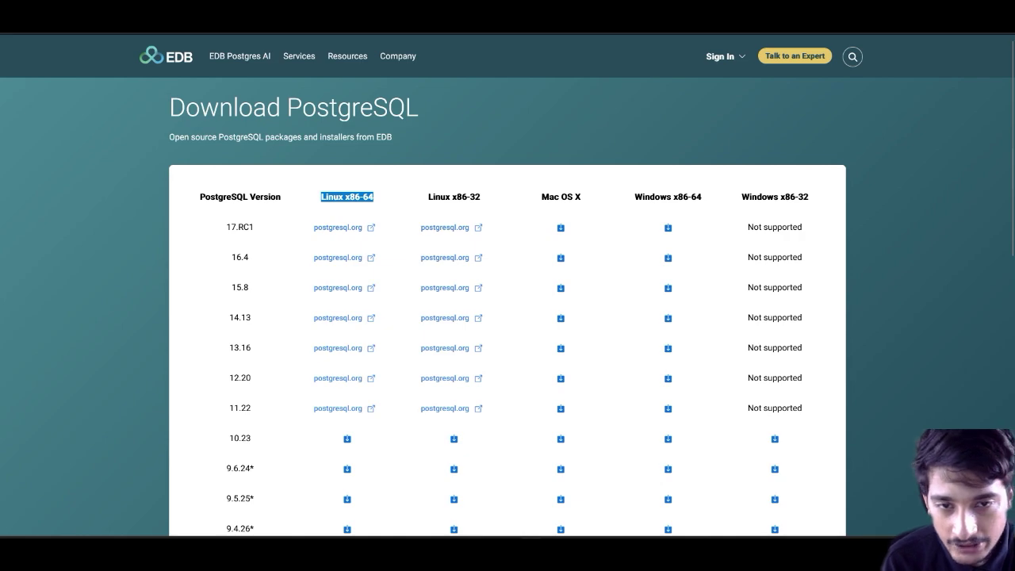
pyautogui.moveTo(480, 197); pyautogui.dragTo(452, 196)
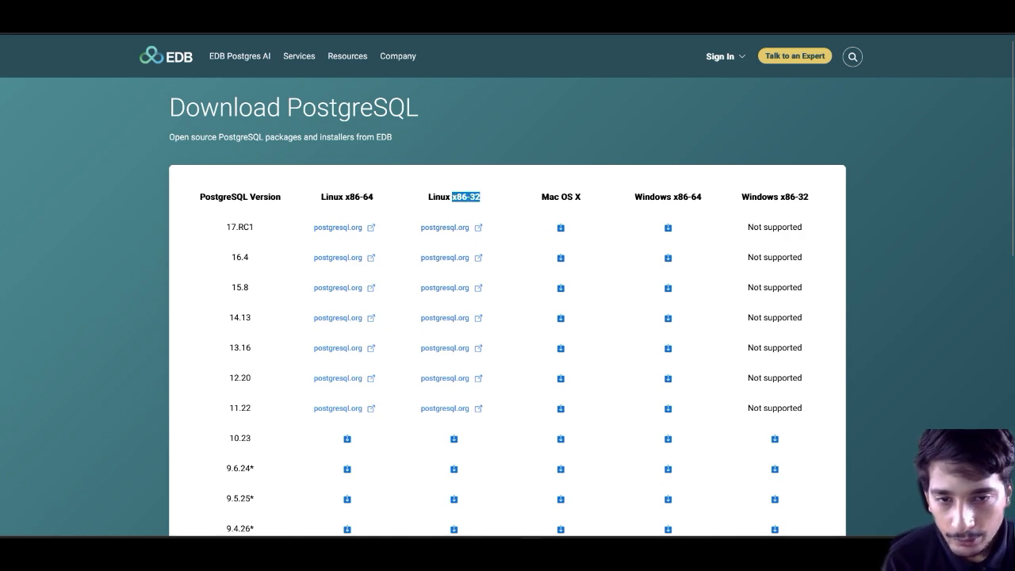
pyautogui.moveTo(542, 197); pyautogui.dragTo(580, 196)
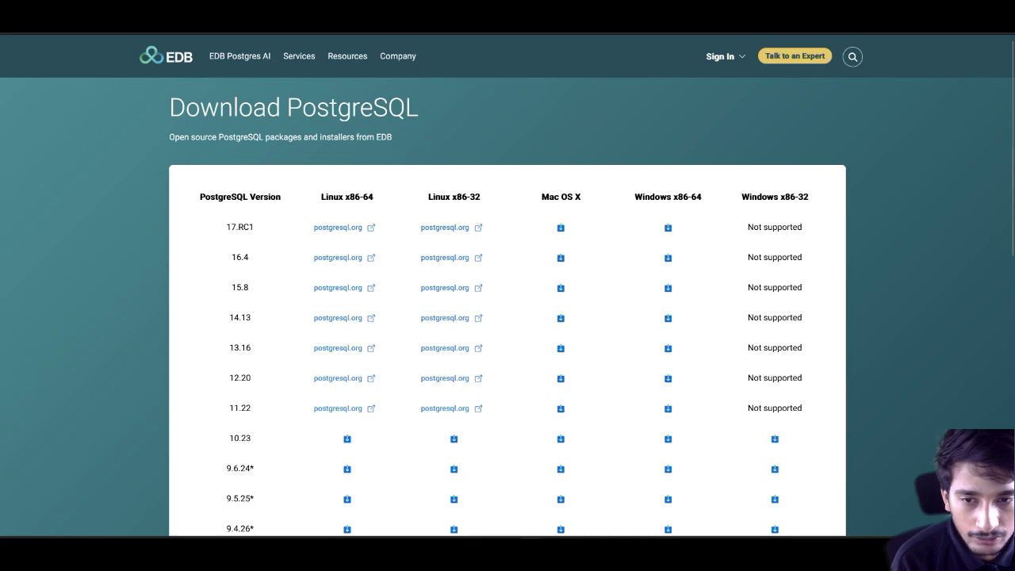
pyautogui.scroll(-4, 507, 318)
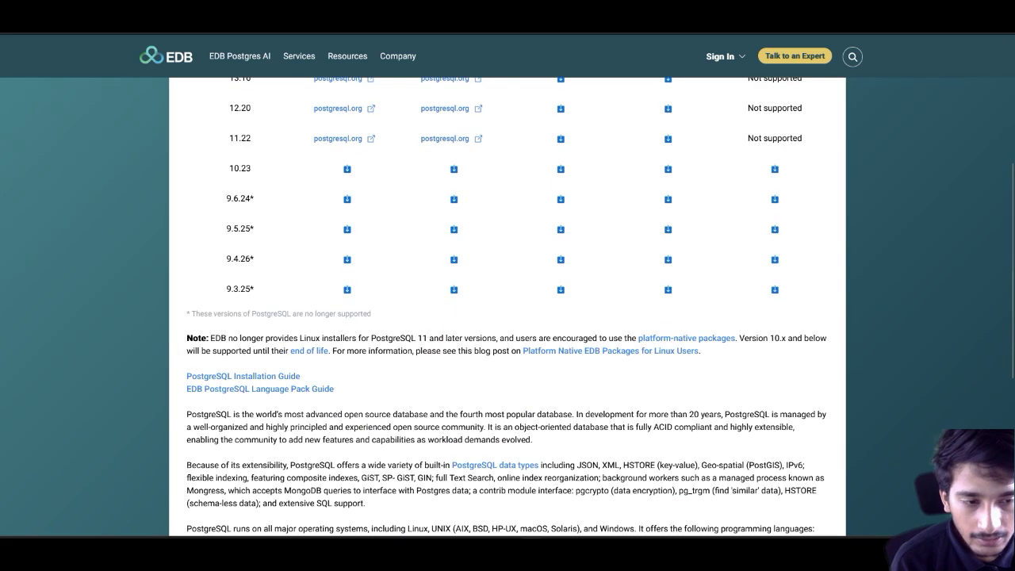
pyautogui.scroll(3, 507, 317)
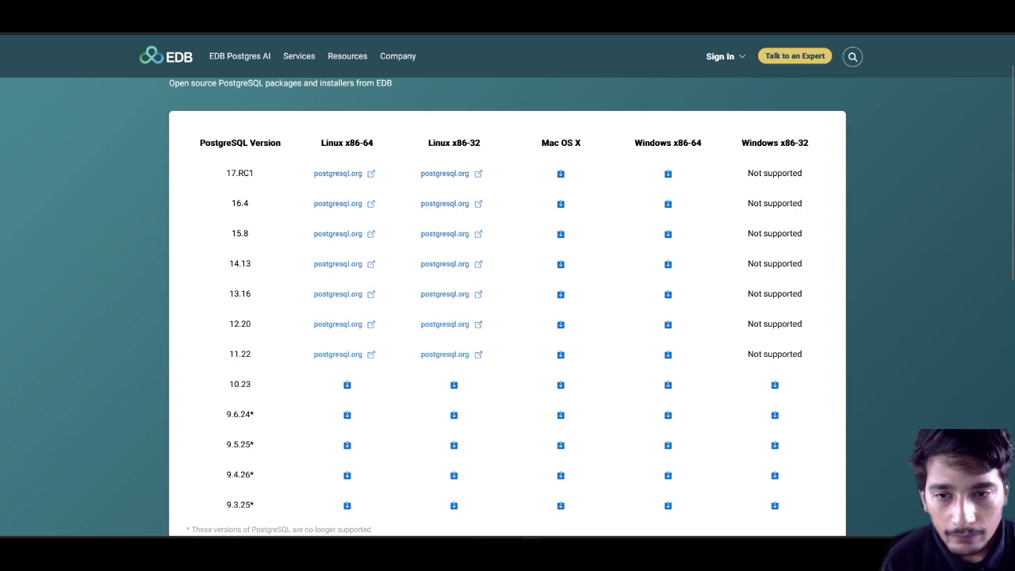
pyautogui.moveTo(243, 172); pyautogui.dragTo(237, 173)
pyautogui.scroll(1, 238, 173)
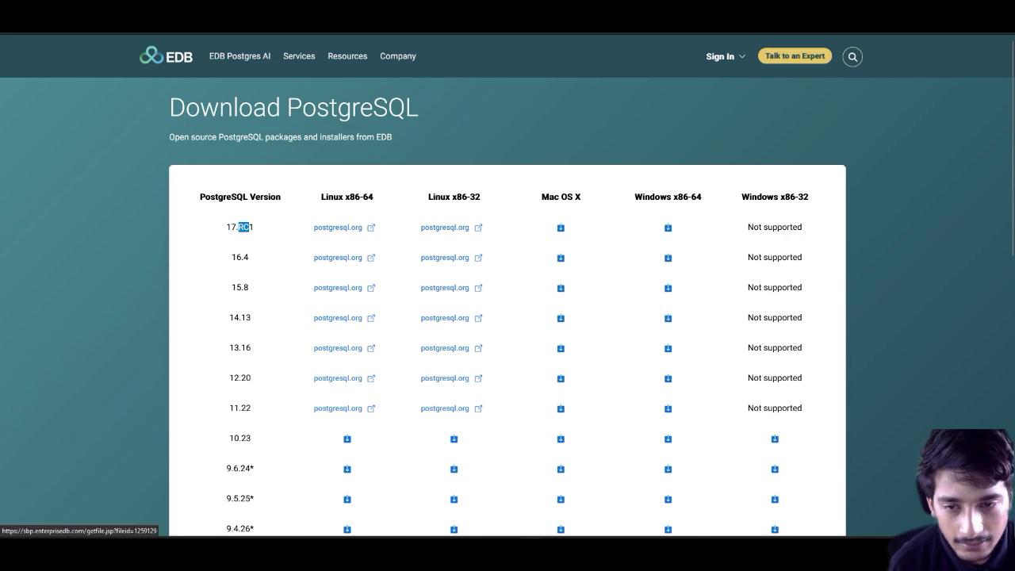
# Step: Download the PostgreSQL 16.4 Windows x86-64 installer from EDB's version table
pyautogui.moveTo(225, 227); pyautogui.dragTo(248, 257)
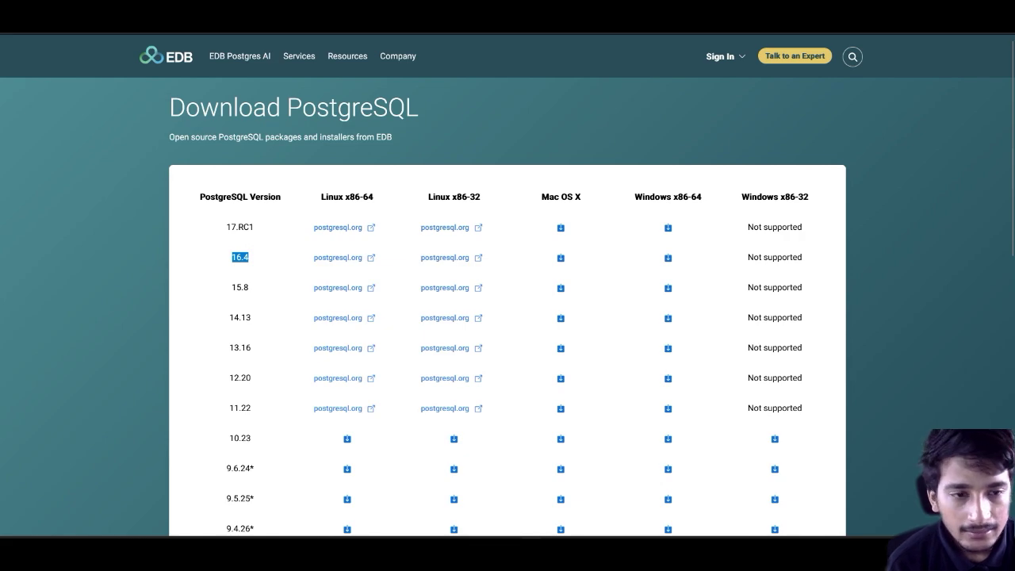
pyautogui.click(561, 258)
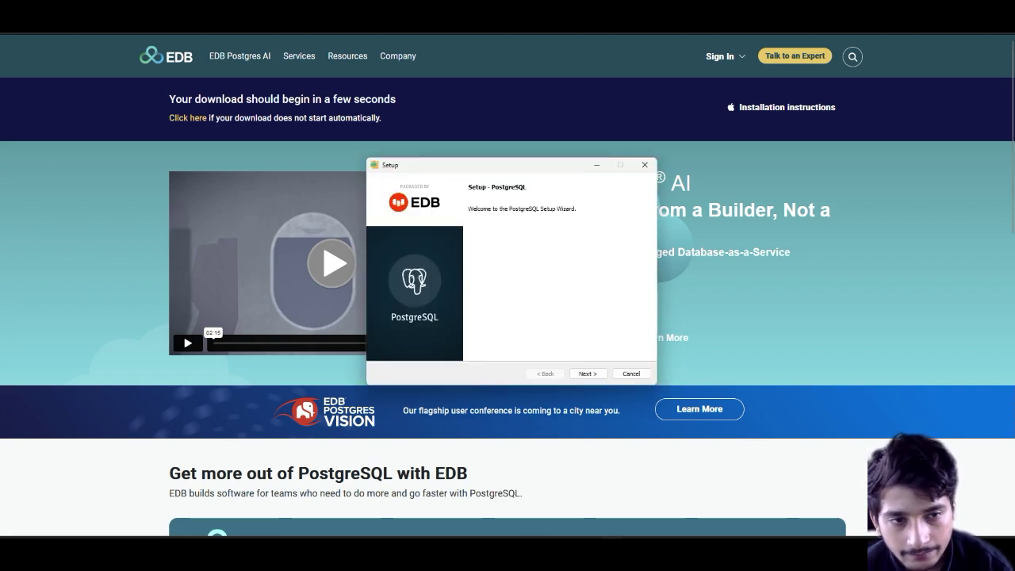
# Step: Move the Setup window aside and keep the default install folder, all four components and data folder
pyautogui.moveTo(562, 170); pyautogui.dragTo(608, 165)
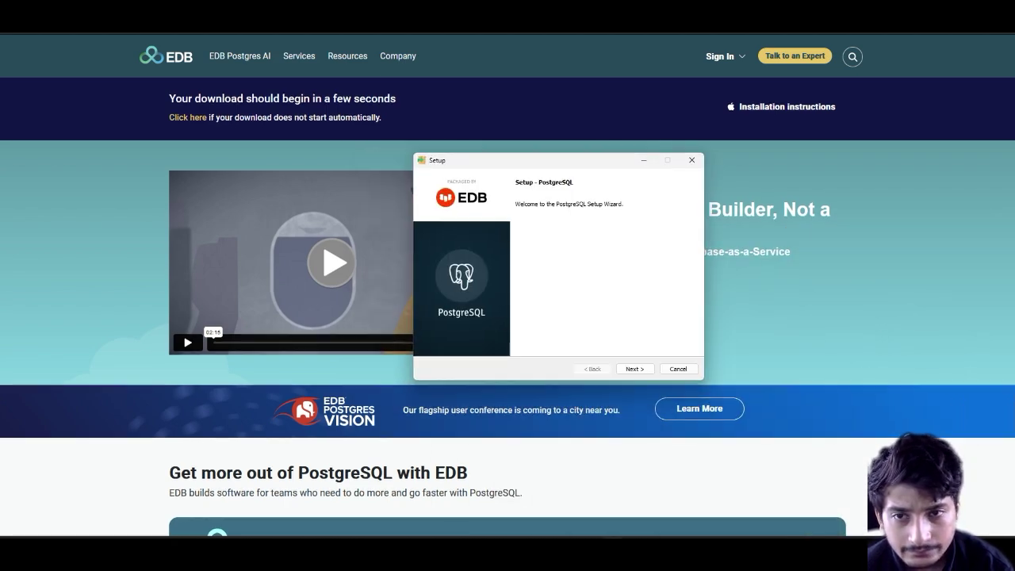
pyautogui.scroll(-3, 507, 306)
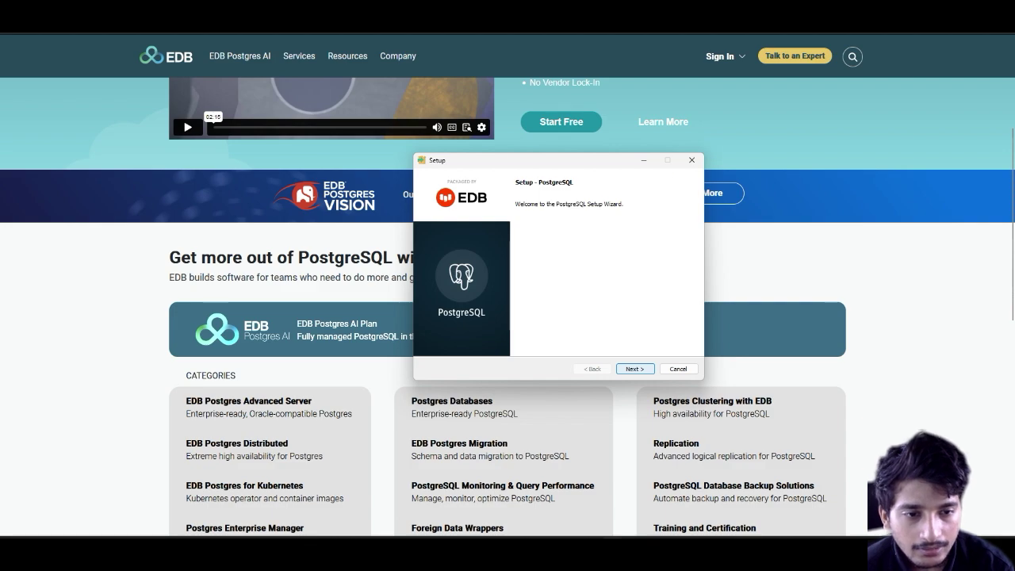
pyautogui.press('Return')
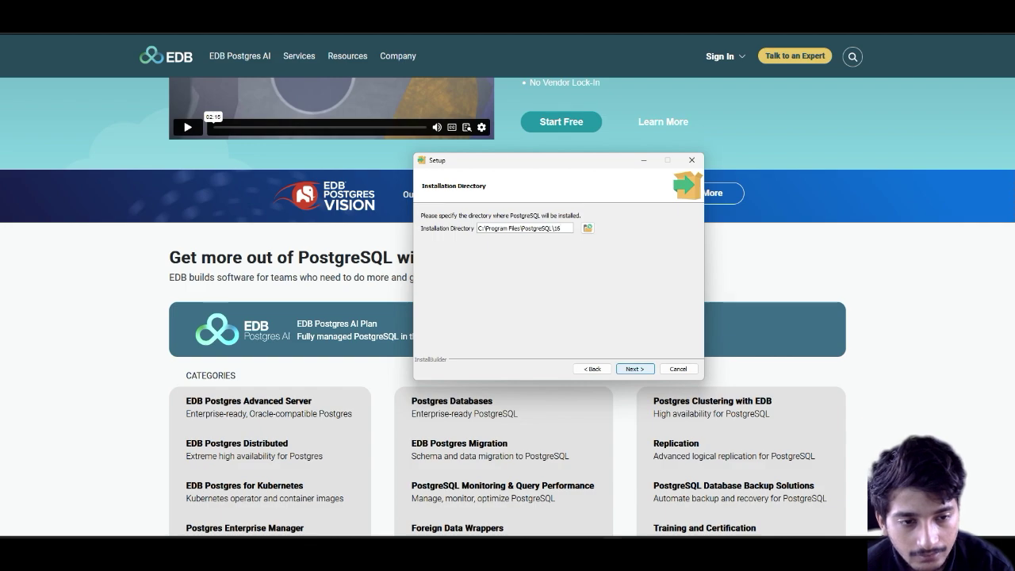
pyautogui.press('Return')
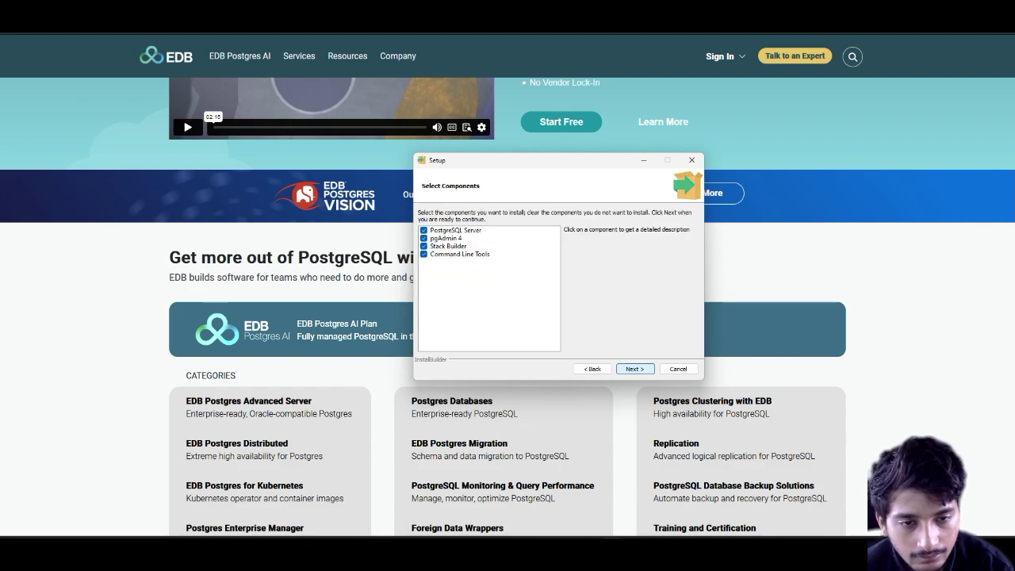
pyautogui.press('Return')
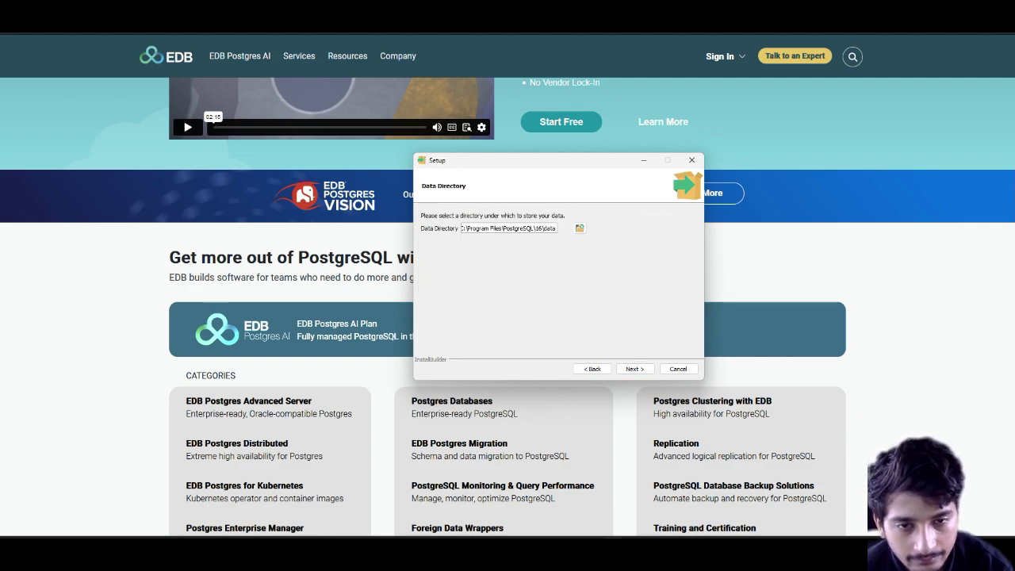
pyautogui.press('Return')
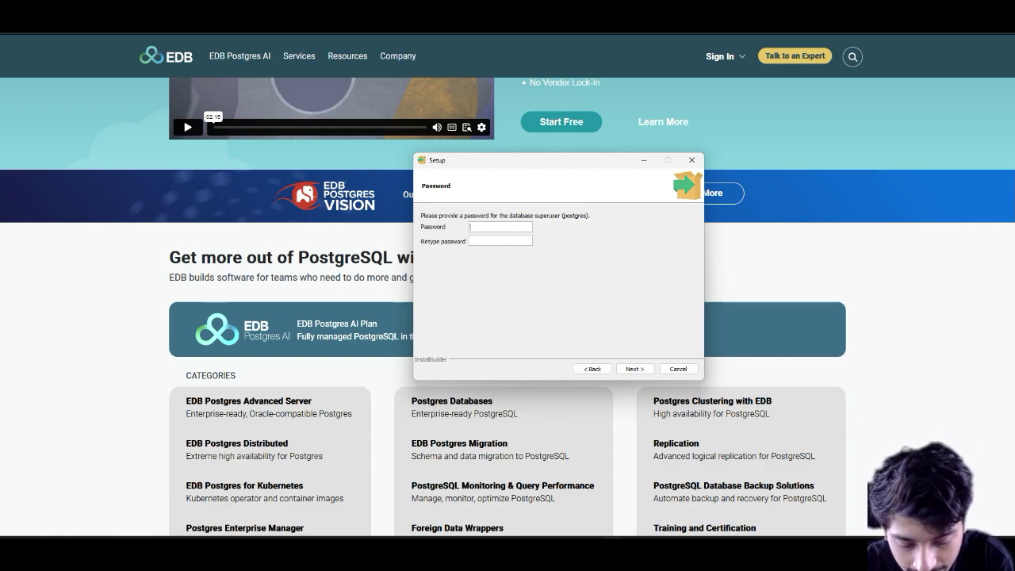
# Step: Enter the postgres superuser password, keep port 5432 and the default locale, and start installing
pyautogui.write('dmin')
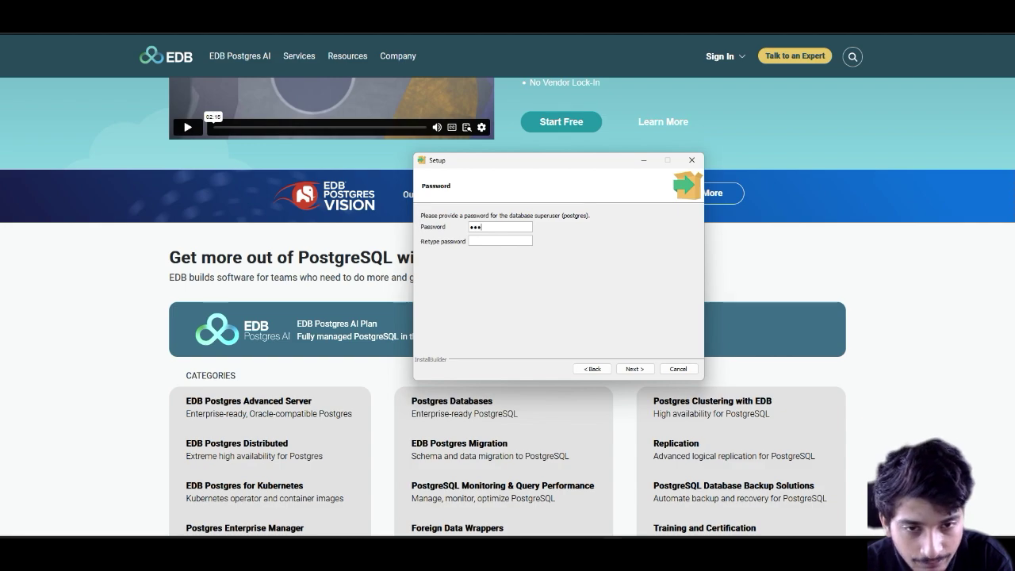
pyautogui.write('admin')
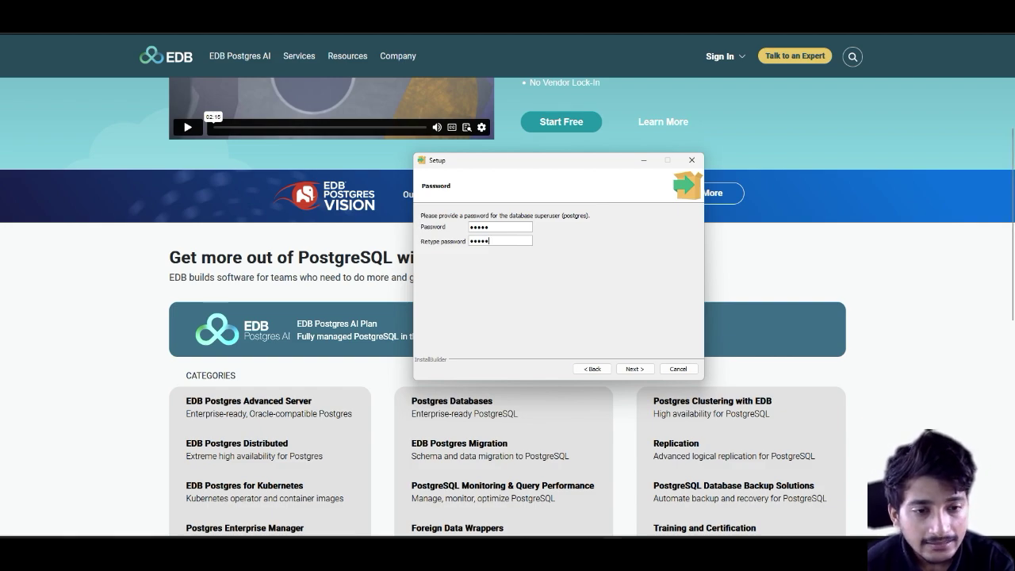
pyautogui.press('Tab')
pyautogui.press('Return')
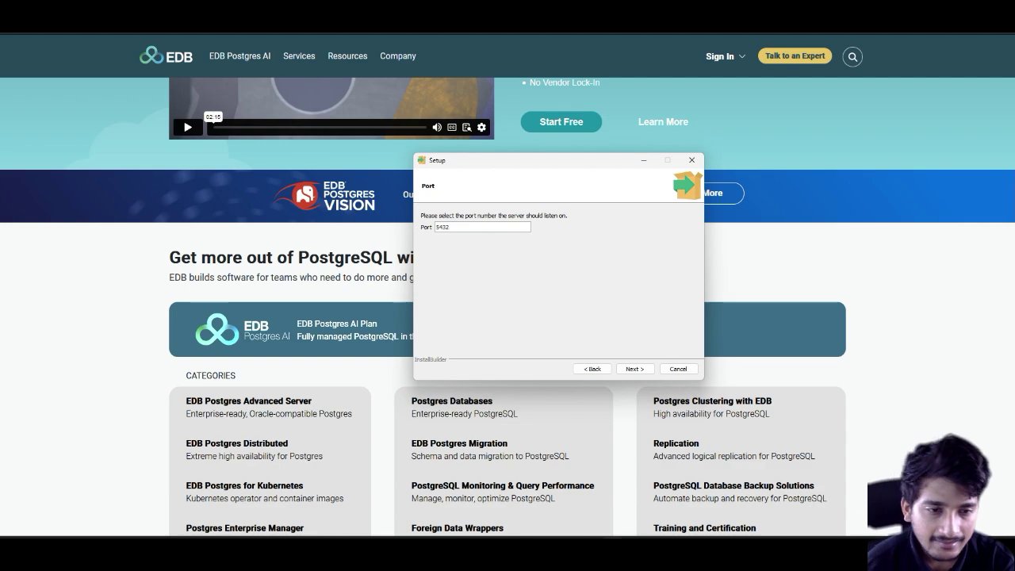
pyautogui.press('Return')
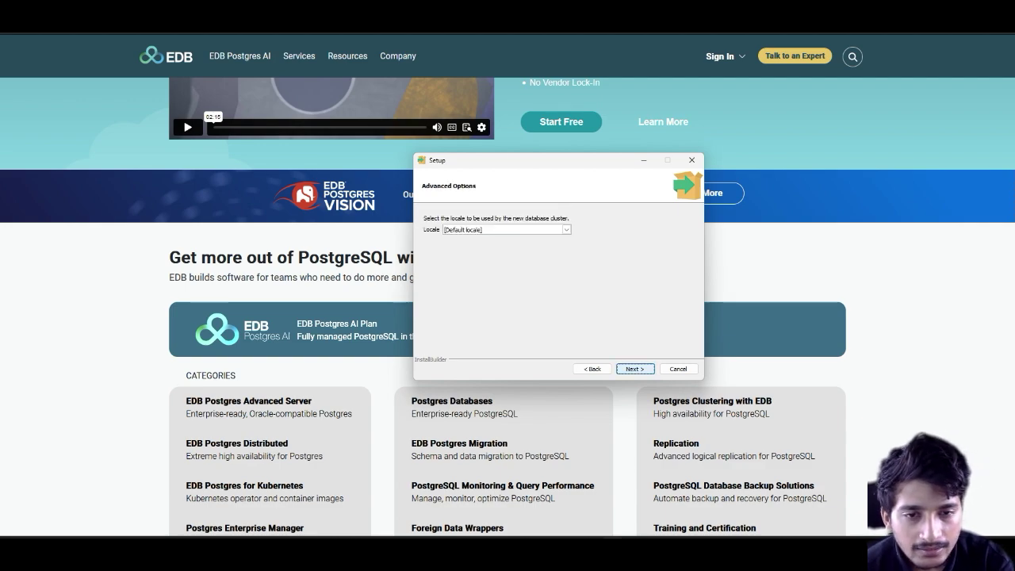
pyautogui.press('Return')
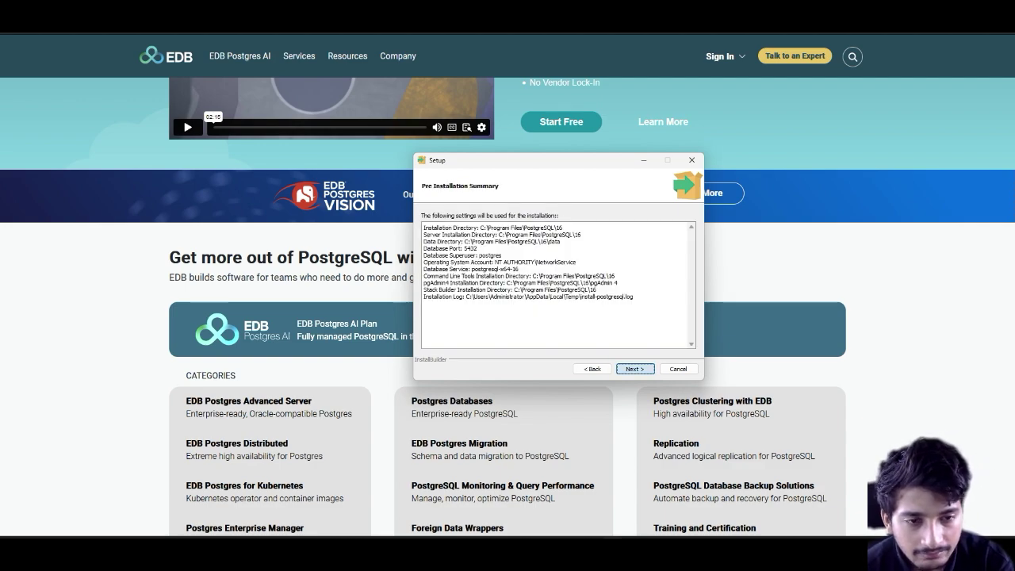
pyautogui.press('Return')
pyautogui.press('Return')
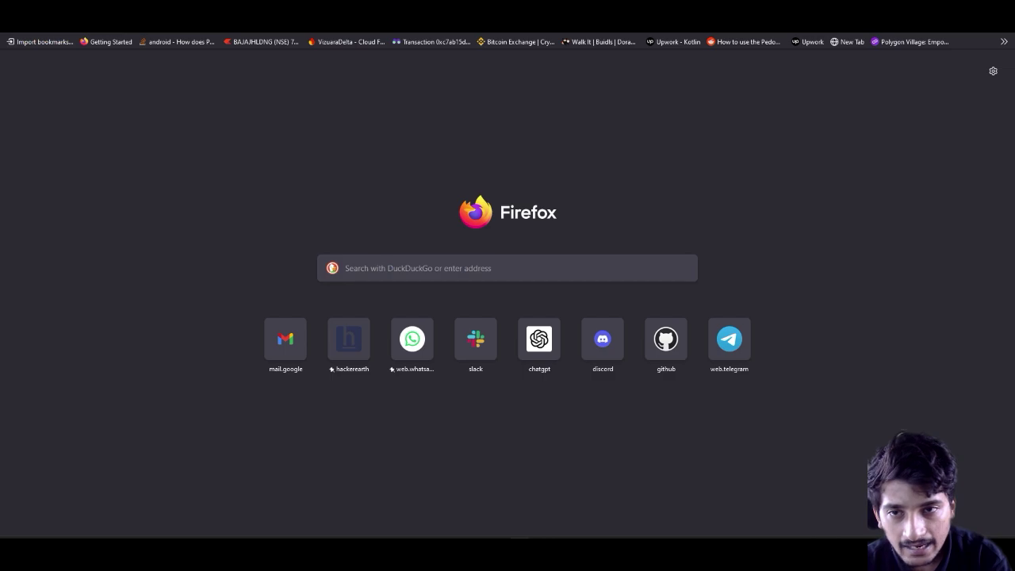
# Step: Search the web for 'pgadmin' and open the official pgAdmin website
pyautogui.write('pgadmin')
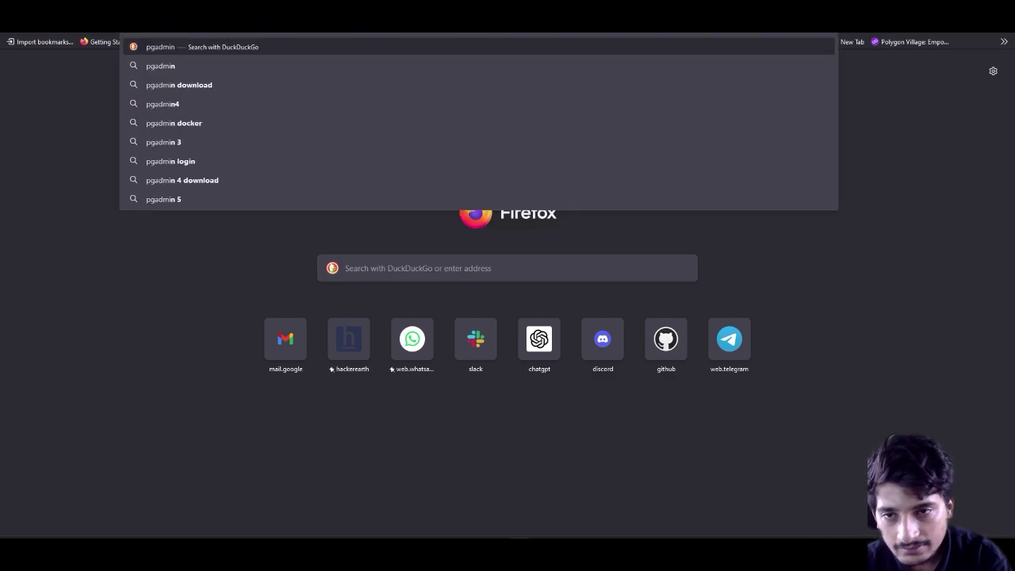
pyautogui.press('Return')
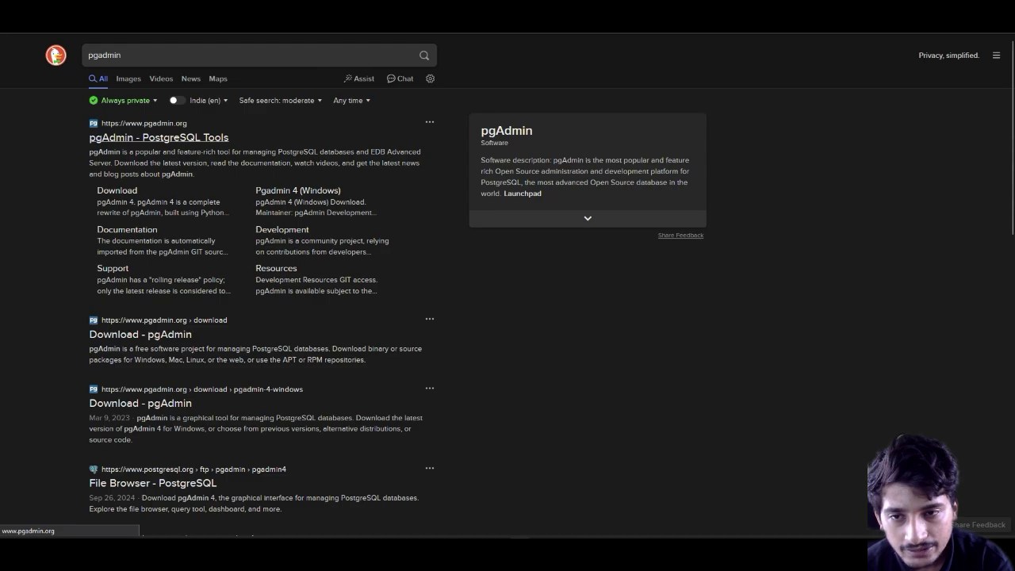
pyautogui.click(159, 137)
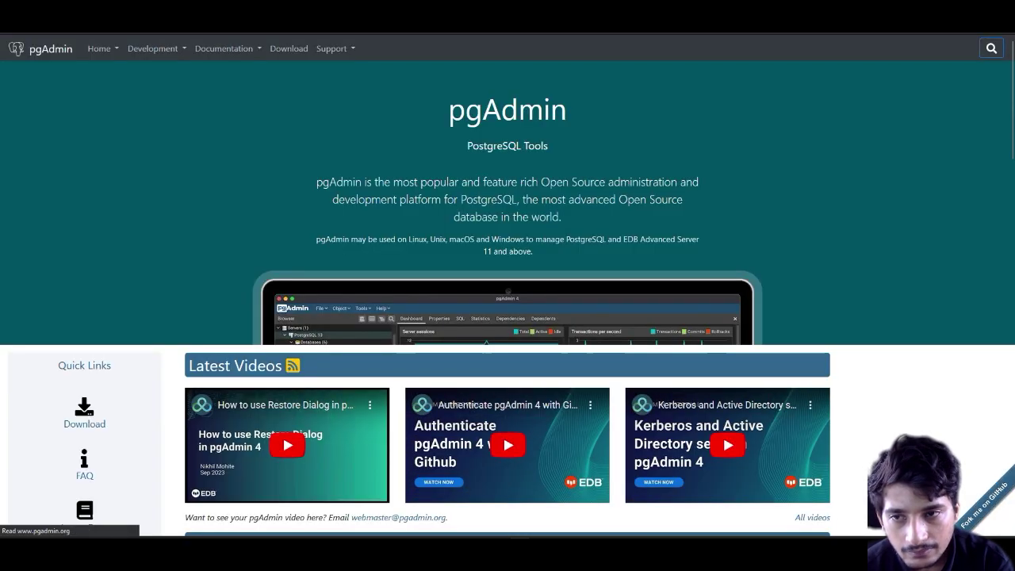
pyautogui.scroll(-6, 507, 317)
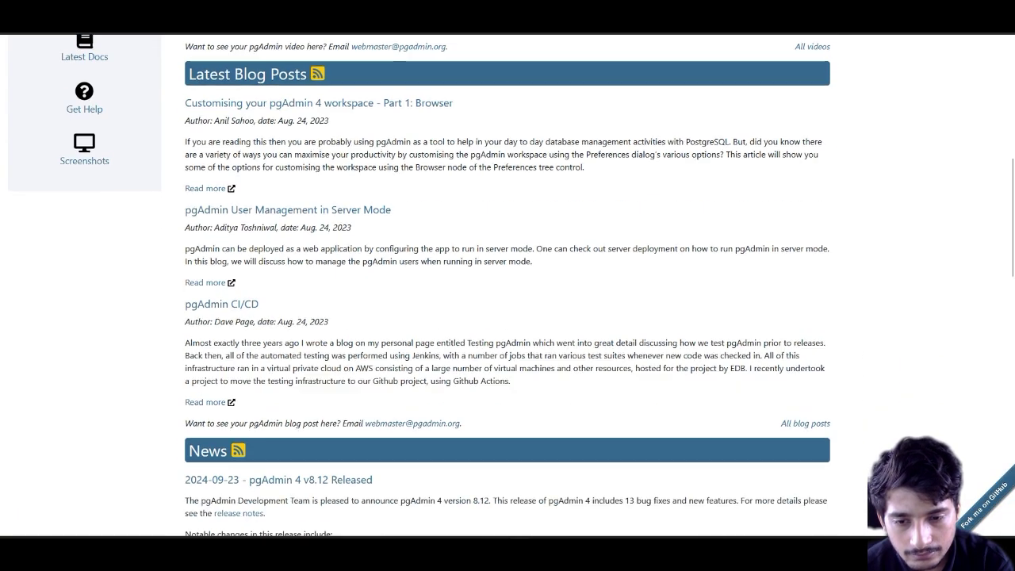
pyautogui.scroll(8, 508, 317)
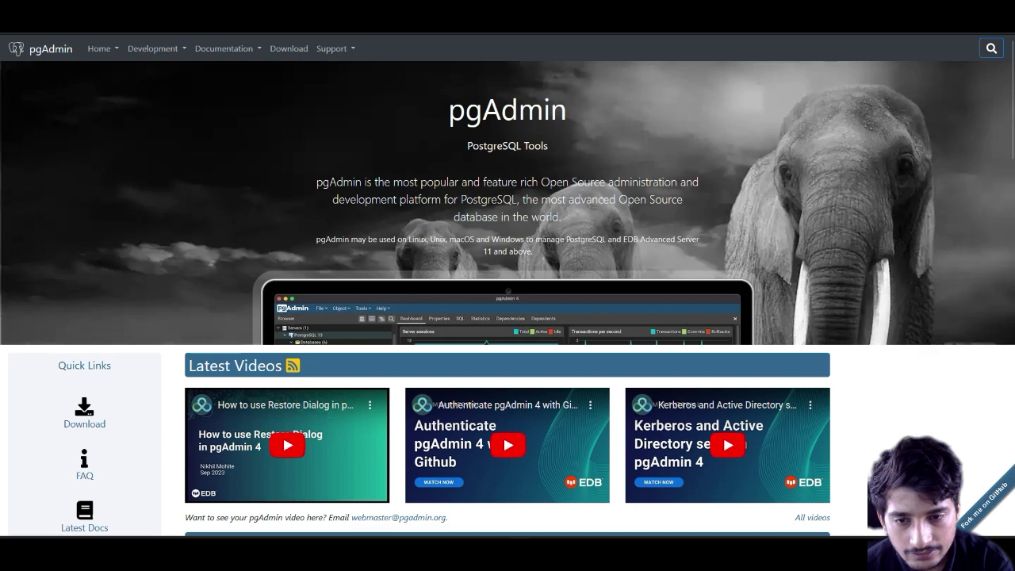
pyautogui.scroll(-1, 84, 373)
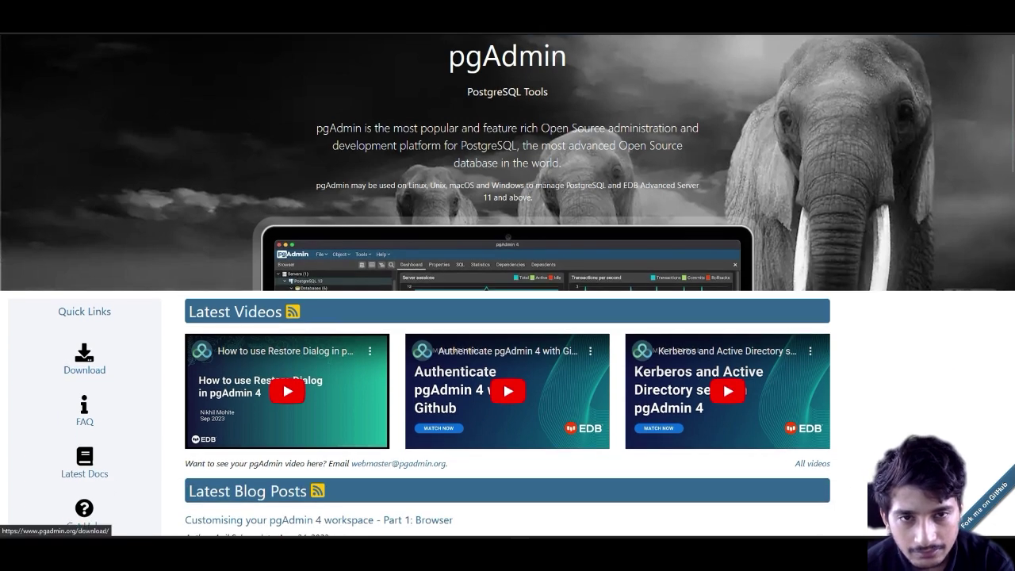
# Step: Download pgadmin4-8.12-x64.exe from the pgAdmin 4 v8.12 Windows release files
pyautogui.click(84, 358)
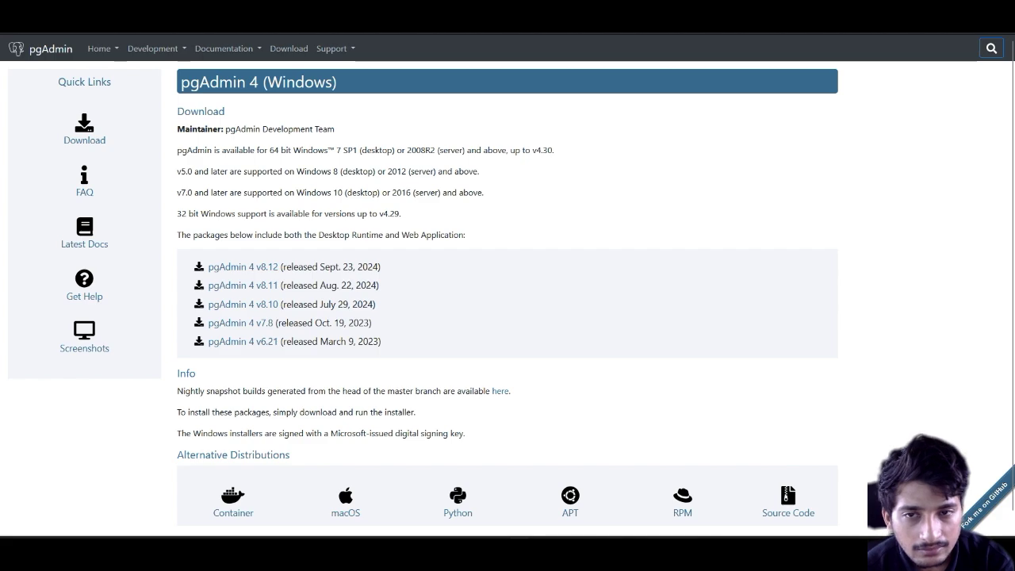
pyautogui.click(243, 266)
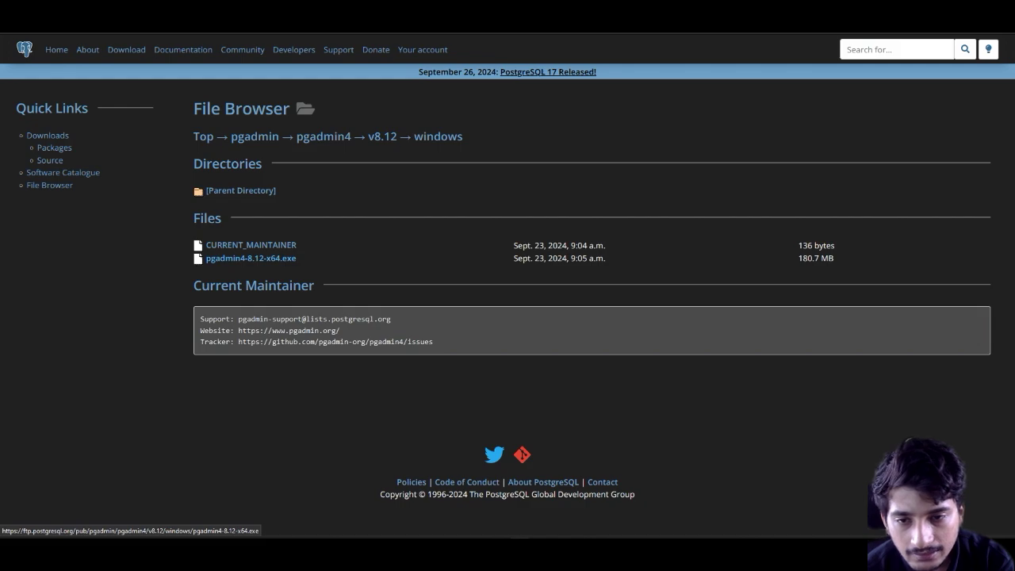
pyautogui.click(251, 258)
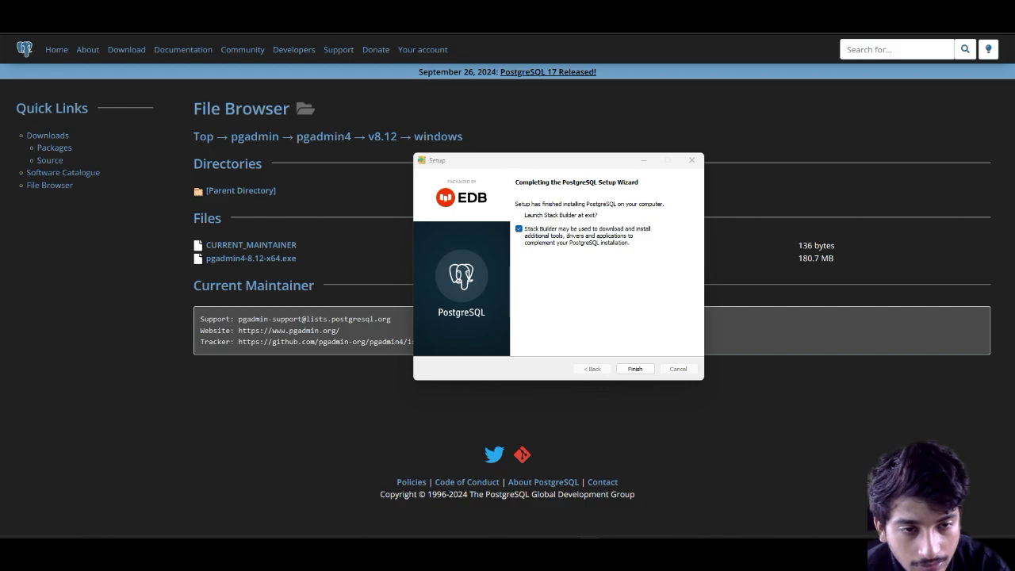
# Step: Finish PostgreSQL Setup, pick PostgreSQL 16 on port 5432 in Stack Builder, then close it without packages
pyautogui.press('Return')
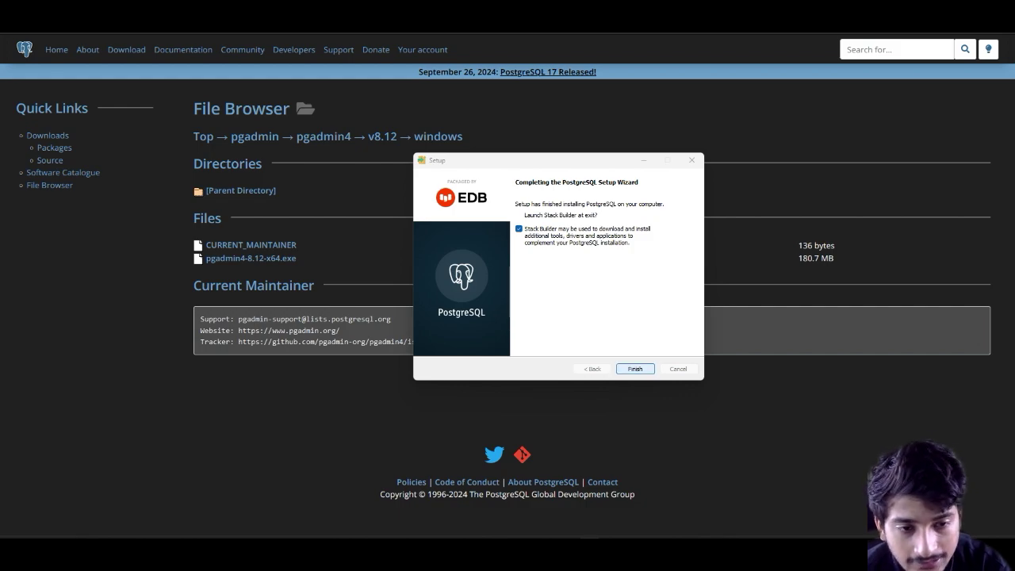
pyautogui.hotkey('alt', 'Down')
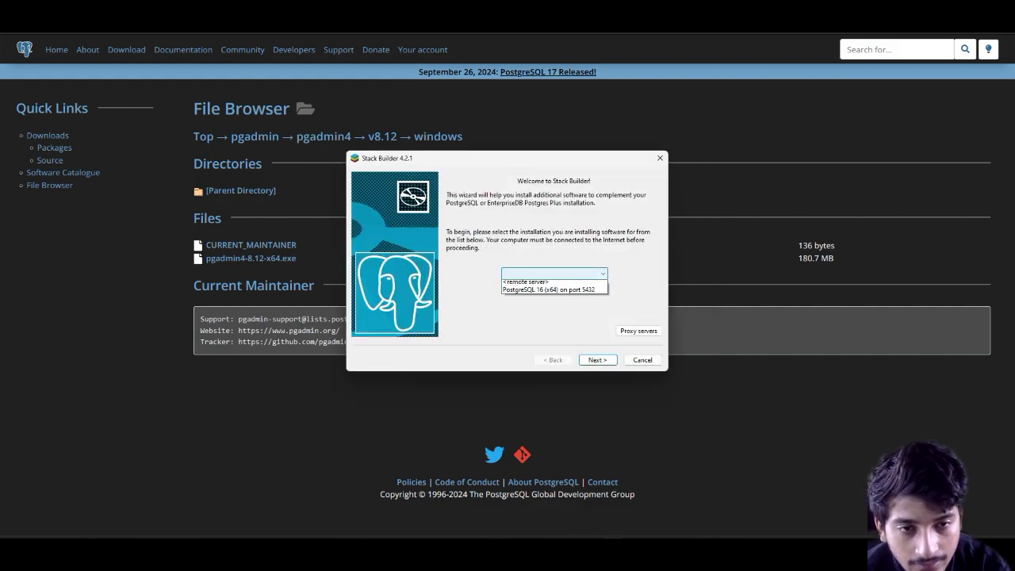
pyautogui.press('Down')
pyautogui.press('Return')
pyautogui.press('Return')
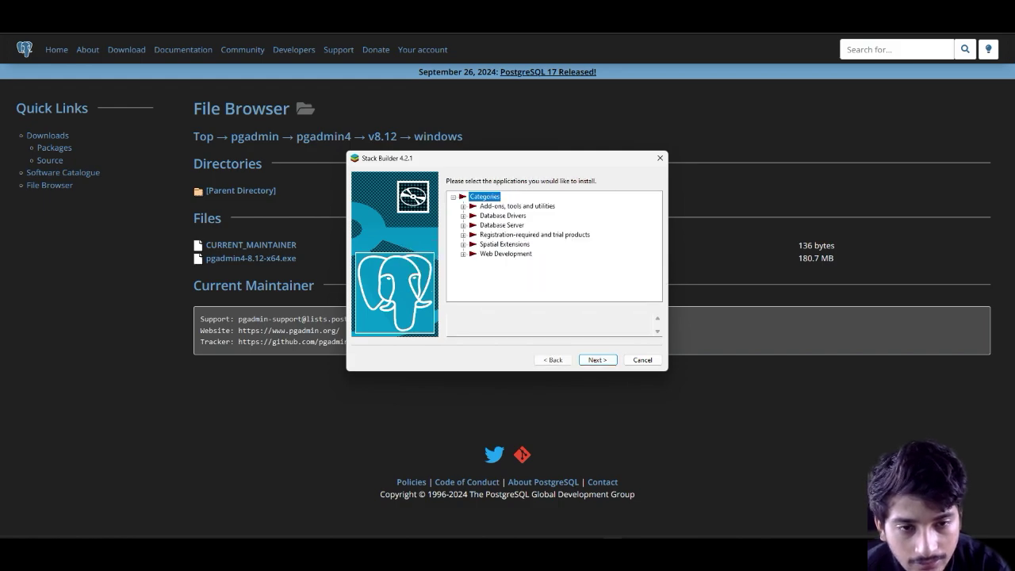
pyautogui.press('Return')
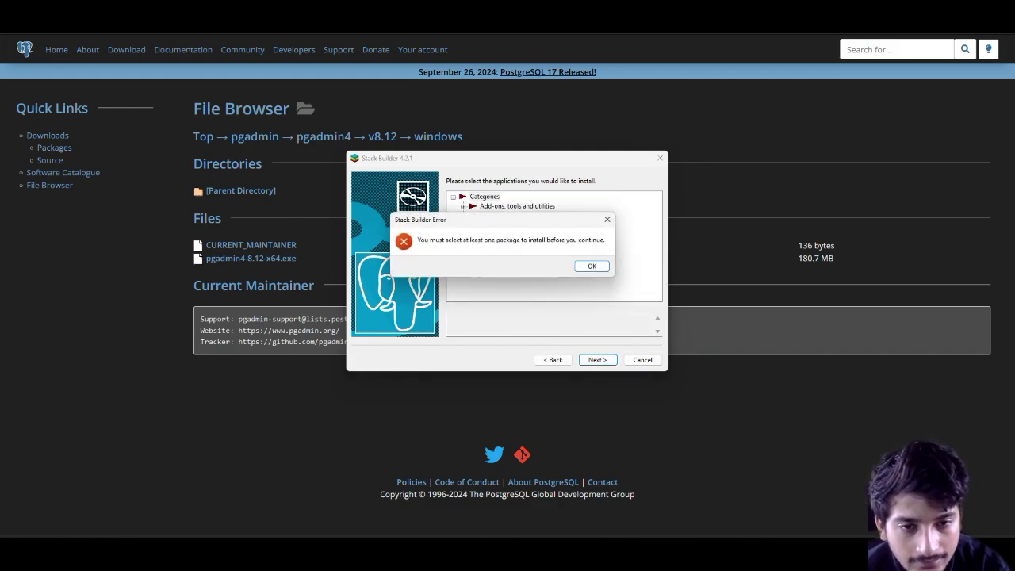
pyautogui.press('Return')
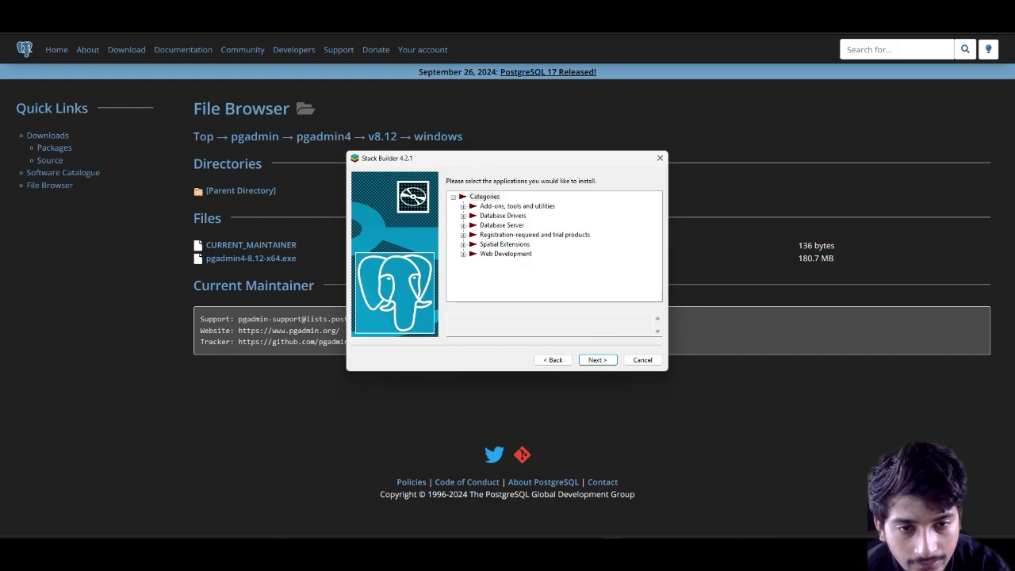
pyautogui.click(502, 215)
pyautogui.click(502, 224)
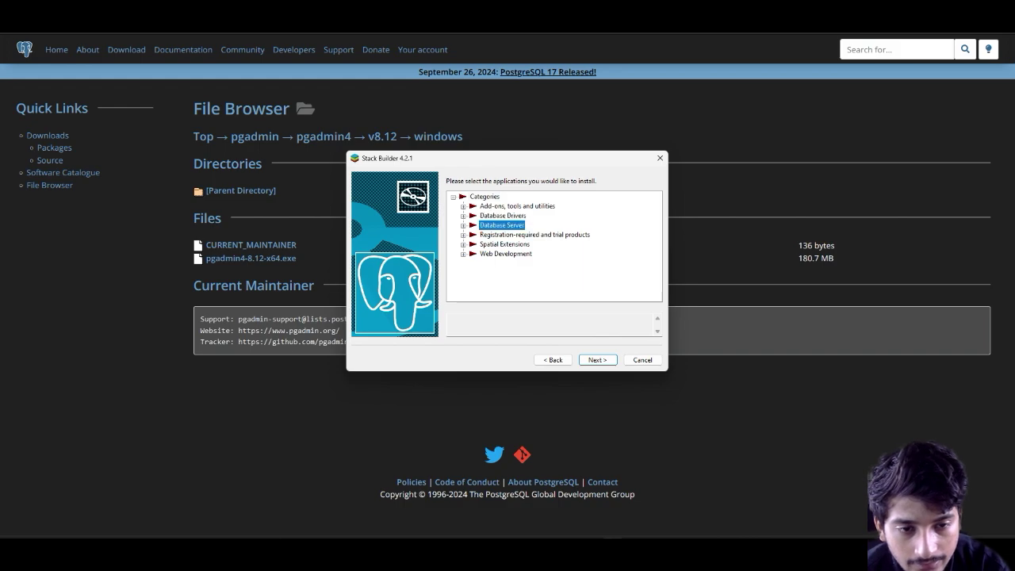
pyautogui.press('Escape')
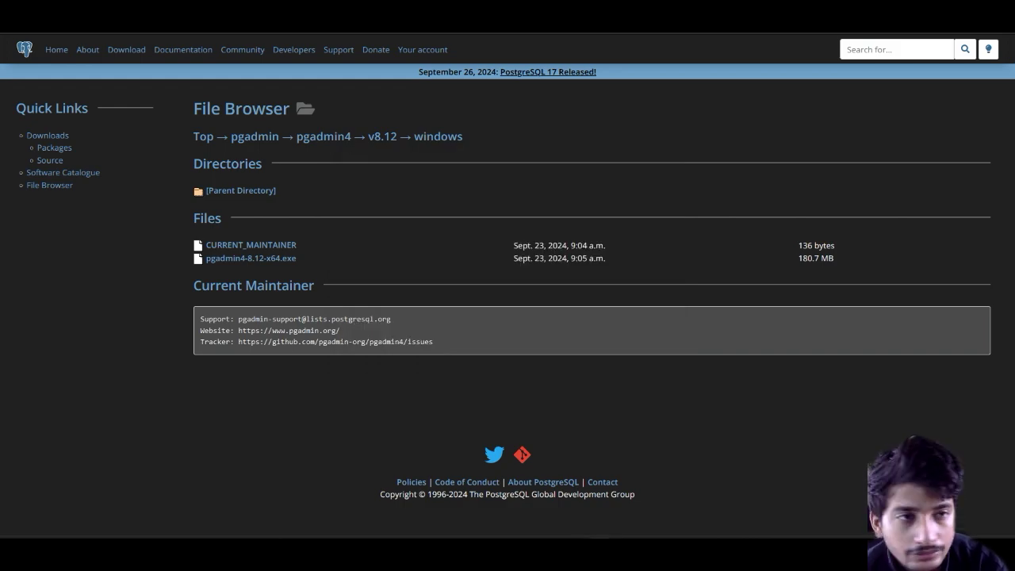
# Step: Launch the downloaded pgAdmin installer for the current user only and reach the licence page
pyautogui.click(921, 22)
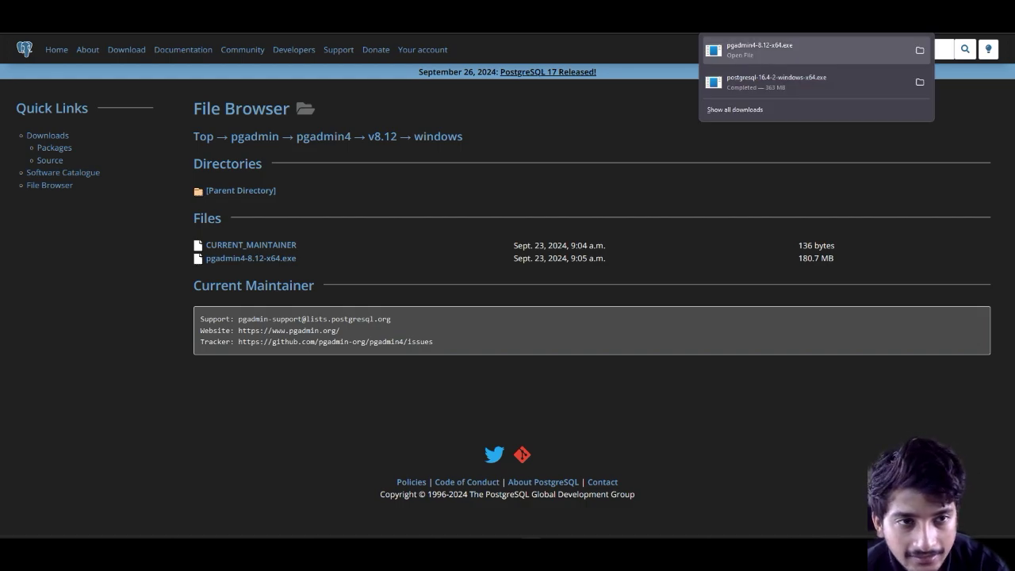
pyautogui.press('Escape')
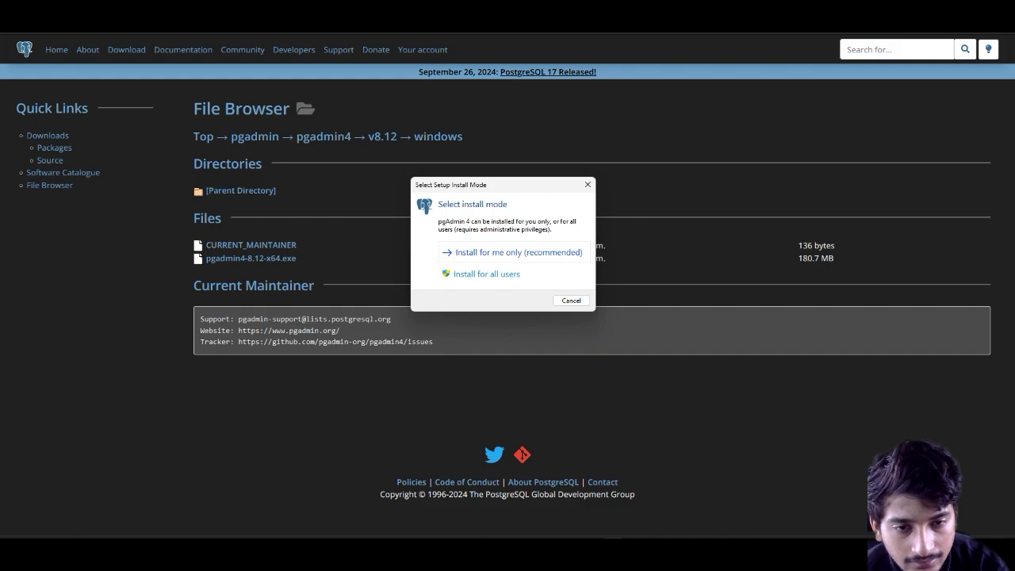
pyautogui.press('Return')
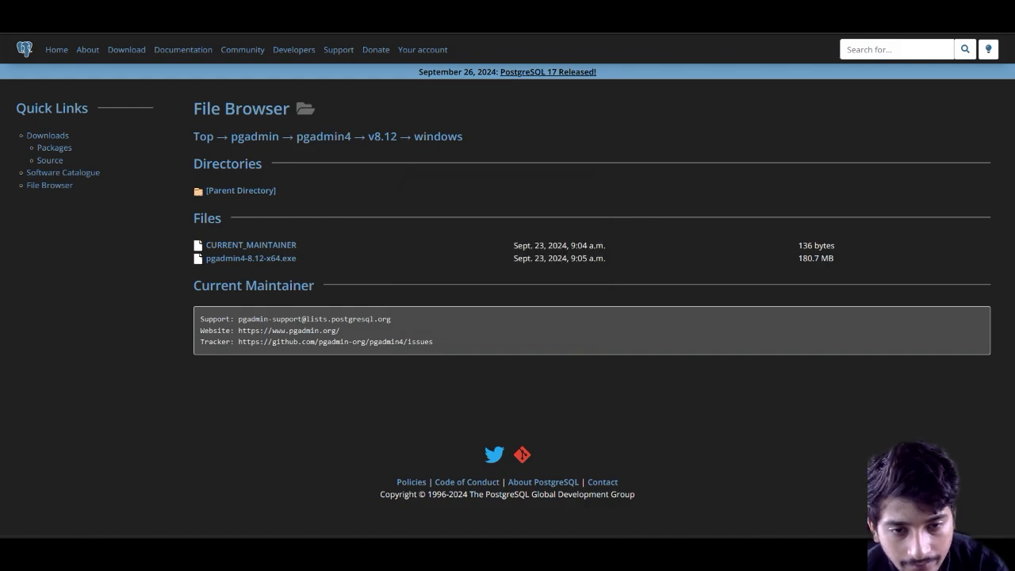
pyautogui.press('Return')
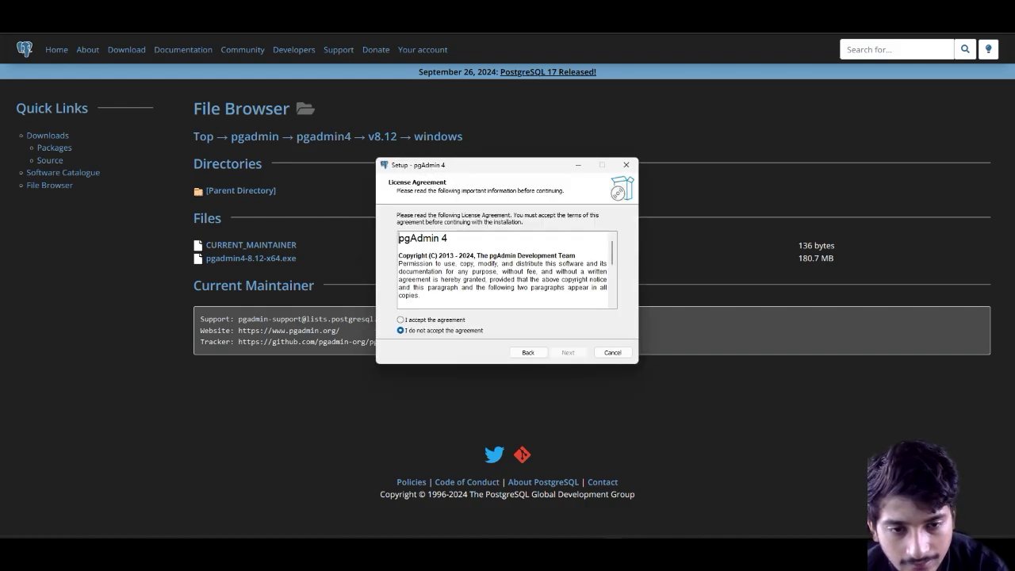
# Step: Accept the licence and keep C:\Program Files\pgAdmin 4 and the default Start Menu folder
pyautogui.click(400, 320)
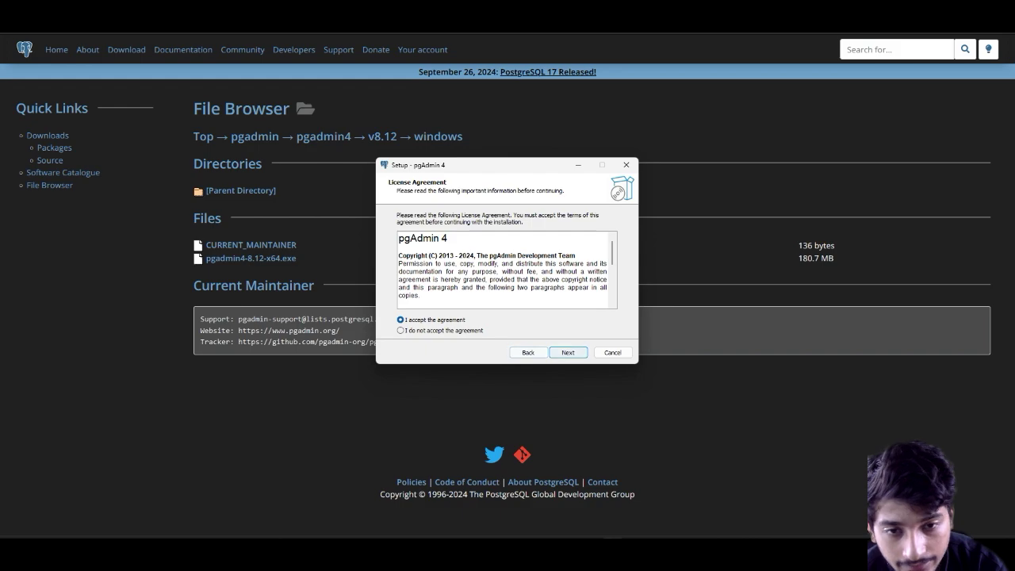
pyautogui.scroll(-10, 505, 270)
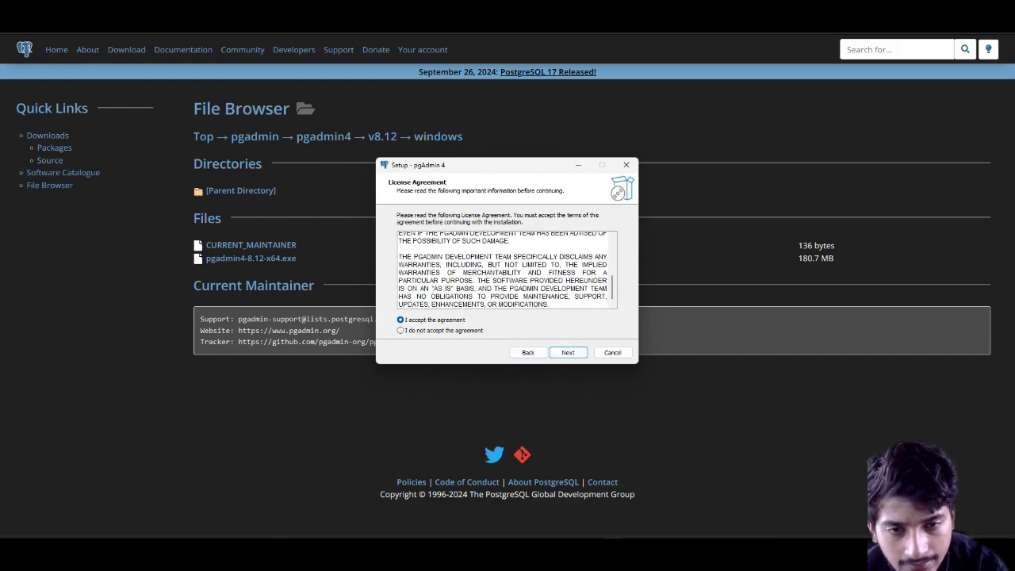
pyautogui.scroll(10, 505, 270)
pyautogui.scroll(-10, 505, 269)
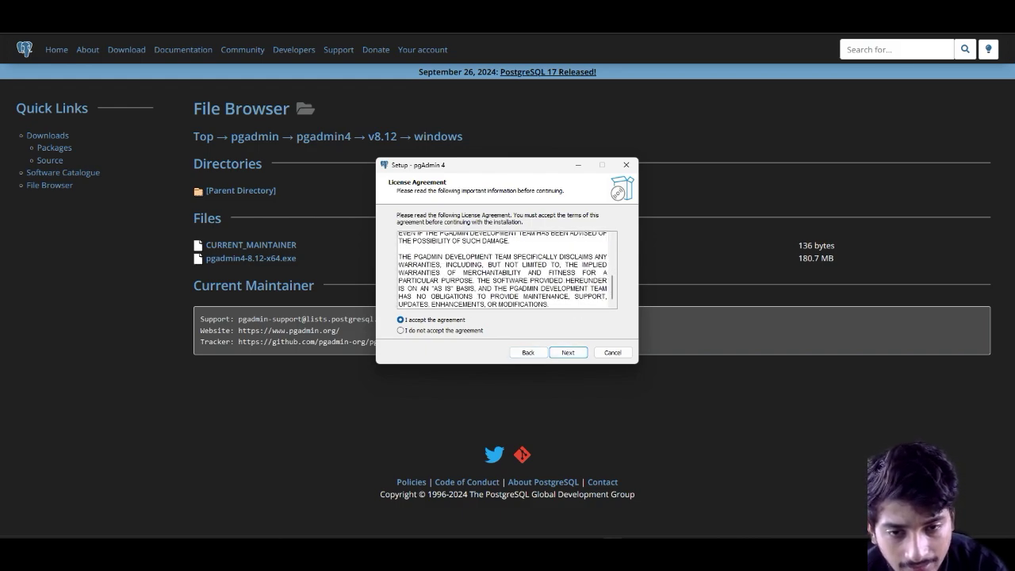
pyautogui.press('Return')
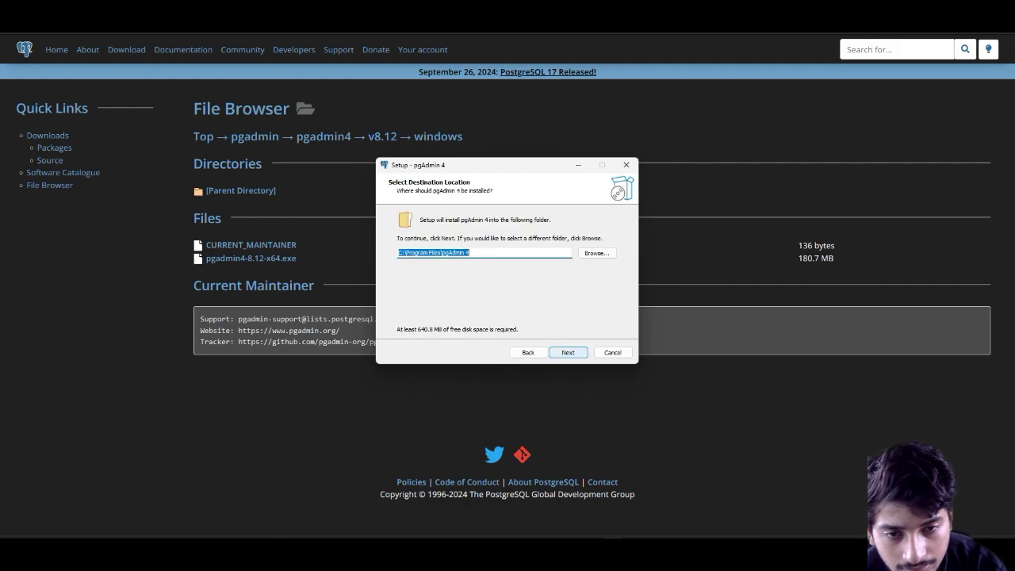
pyautogui.press('Return')
pyautogui.press('Return')
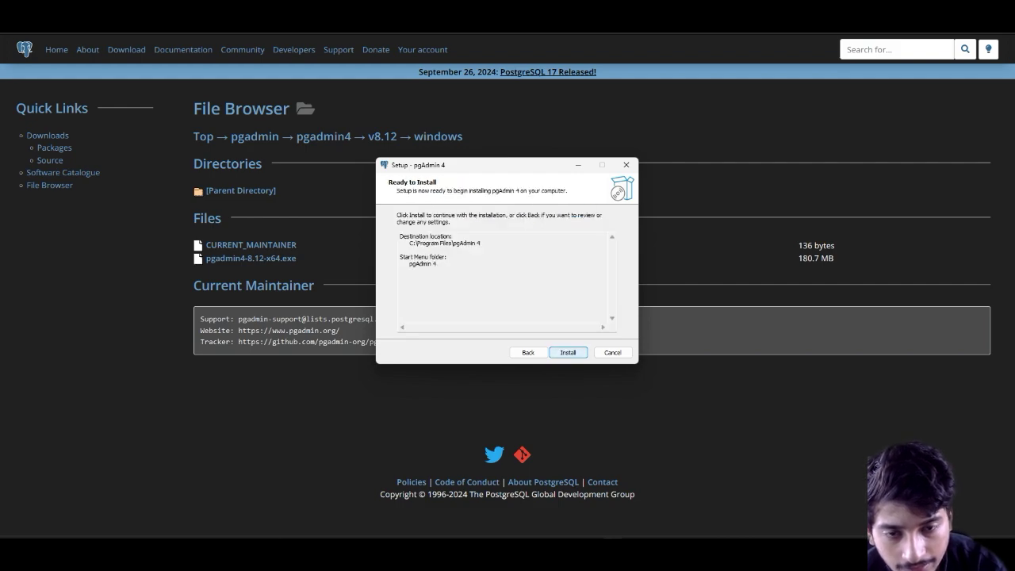
pyautogui.press('Return')
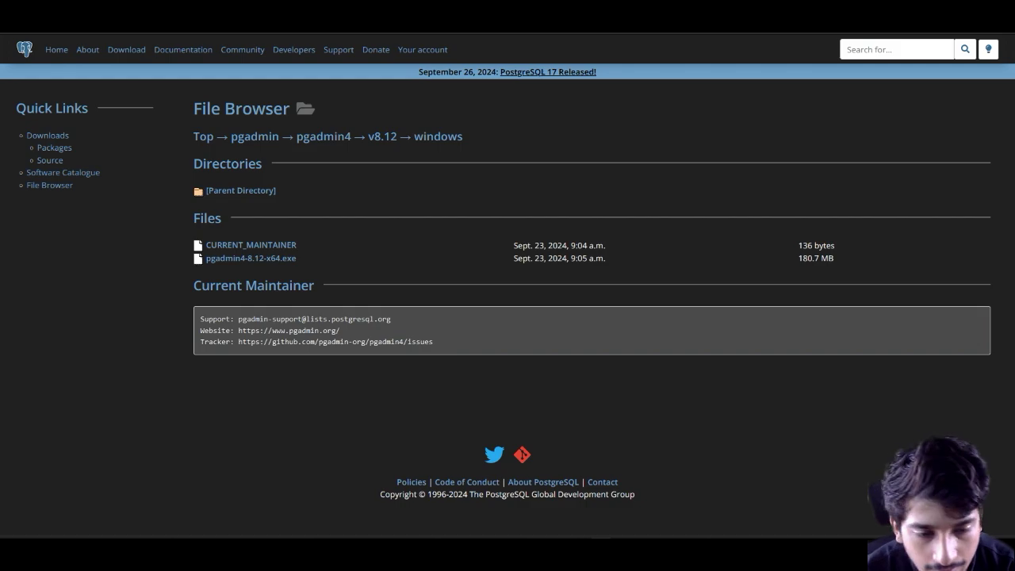
# Step: Search the Start menu for 'pgadmin 4' and launch the best match
pyautogui.press('super')
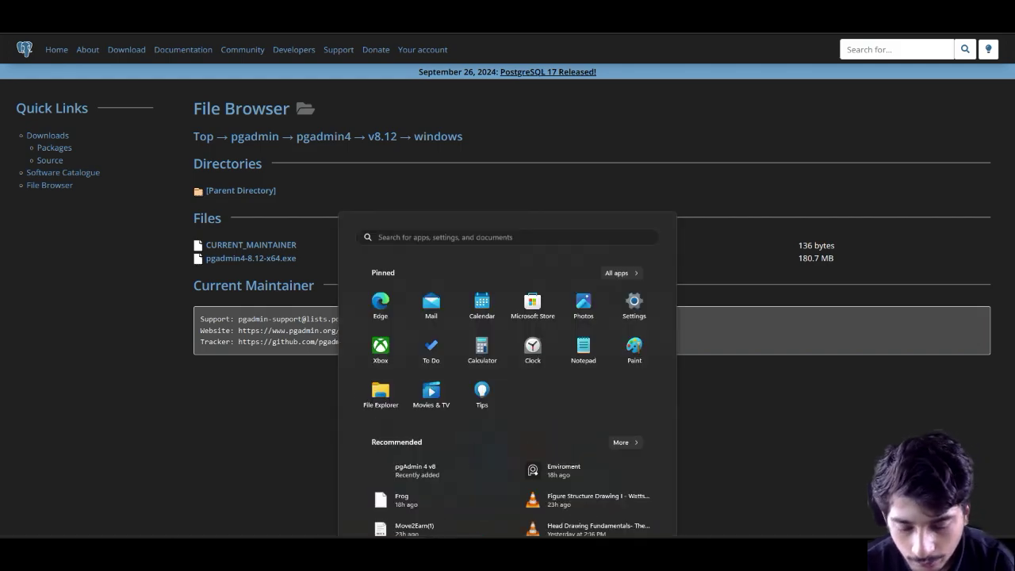
pyautogui.write('pgadmin 4')
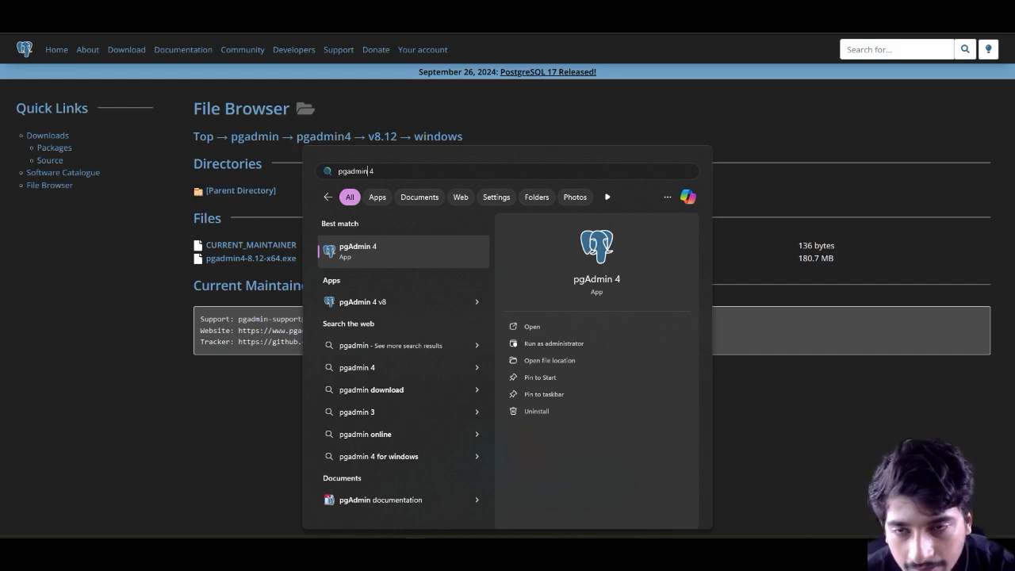
pyautogui.press('Return')
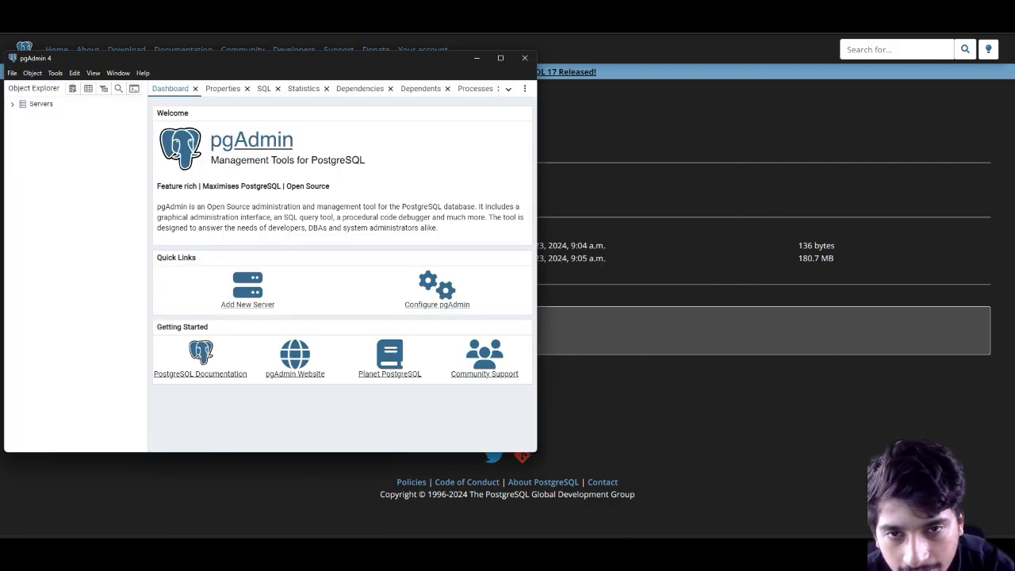
# Step: Stretch the pgAdmin window to full size and expand Servers to connect to PostgreSQL 16
pyautogui.moveTo(538, 174); pyautogui.dragTo(1011, 214)
pyautogui.moveTo(577, 452); pyautogui.dragTo(579, 532)
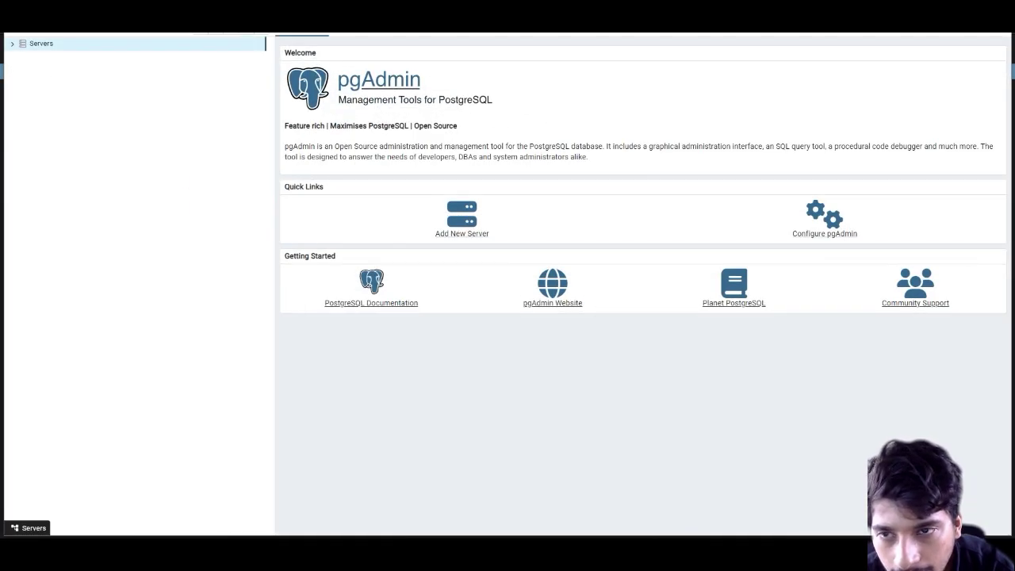
pyautogui.press('Right')
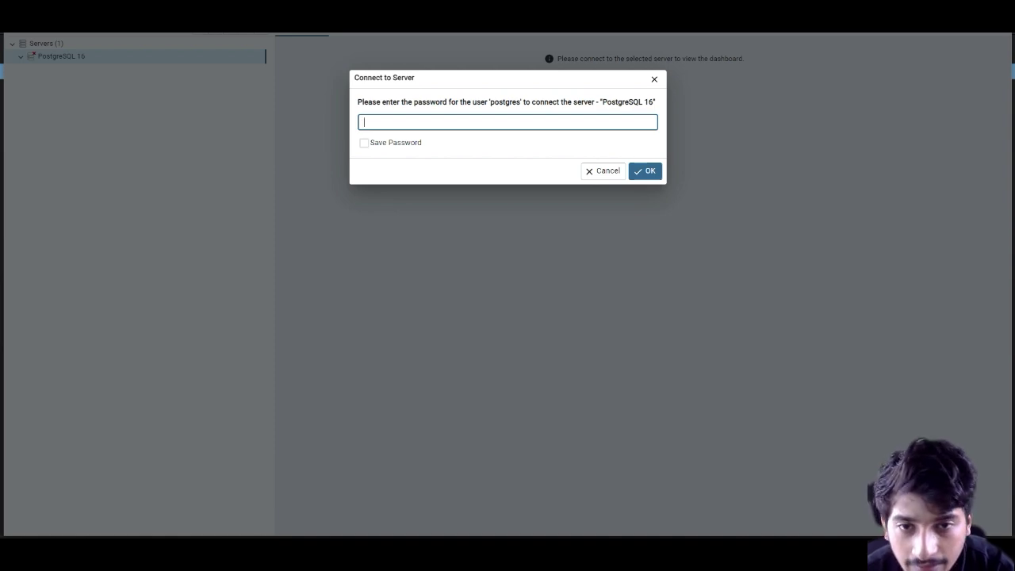
# Step: Connect to the PostgreSQL 16 server with the postgres password, saving it for future connections
pyautogui.write('1234')
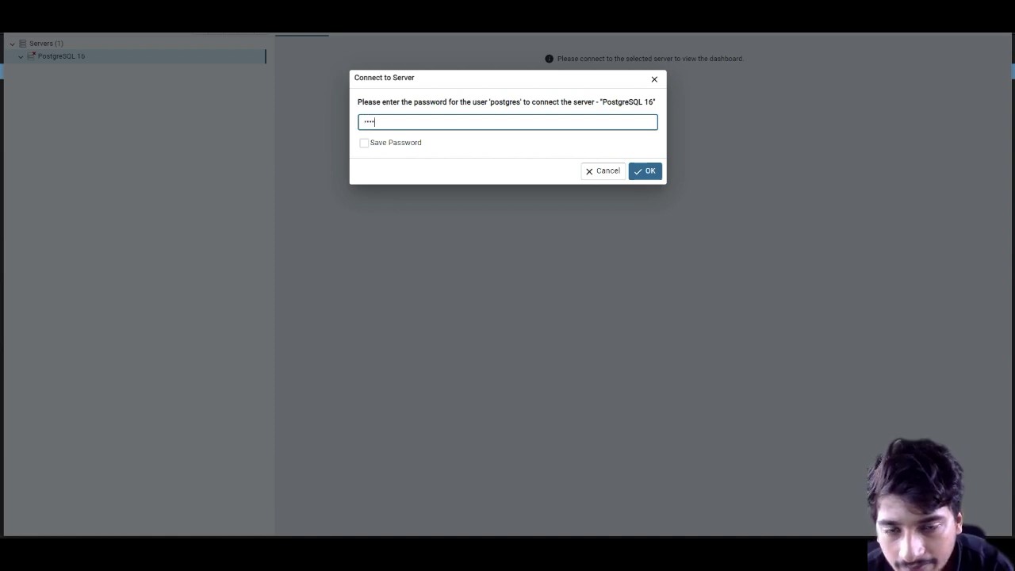
pyautogui.press('Tab')
pyautogui.press('space')
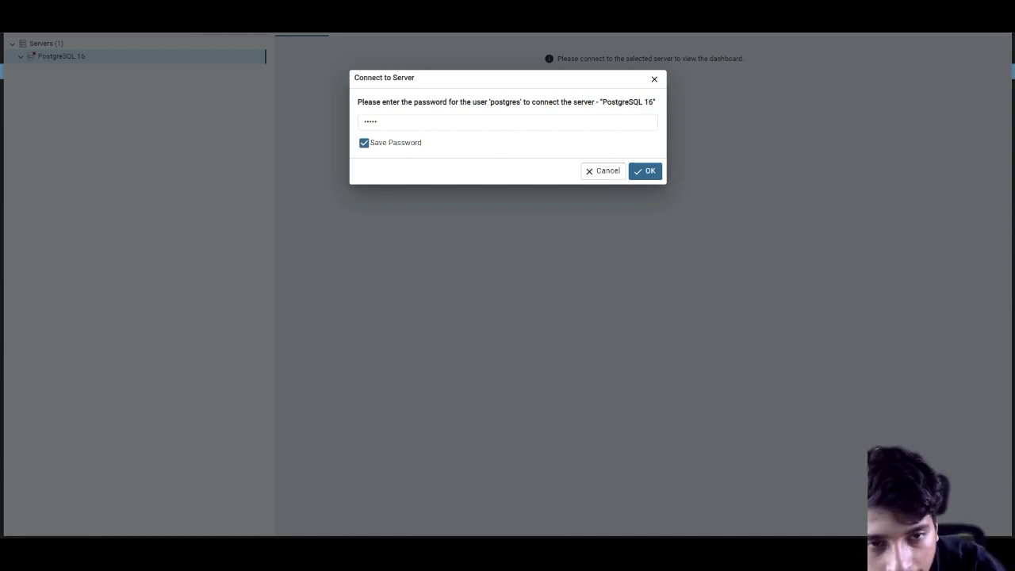
pyautogui.click(645, 171)
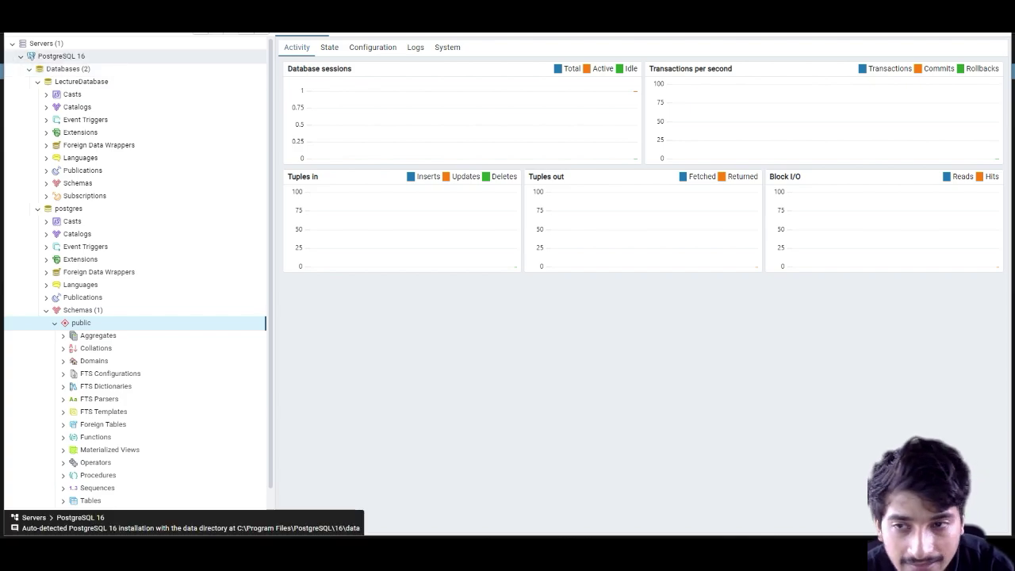
# Step: Browse the LectureDatabase and postgres databases, then collapse both branches
pyautogui.click(68, 69)
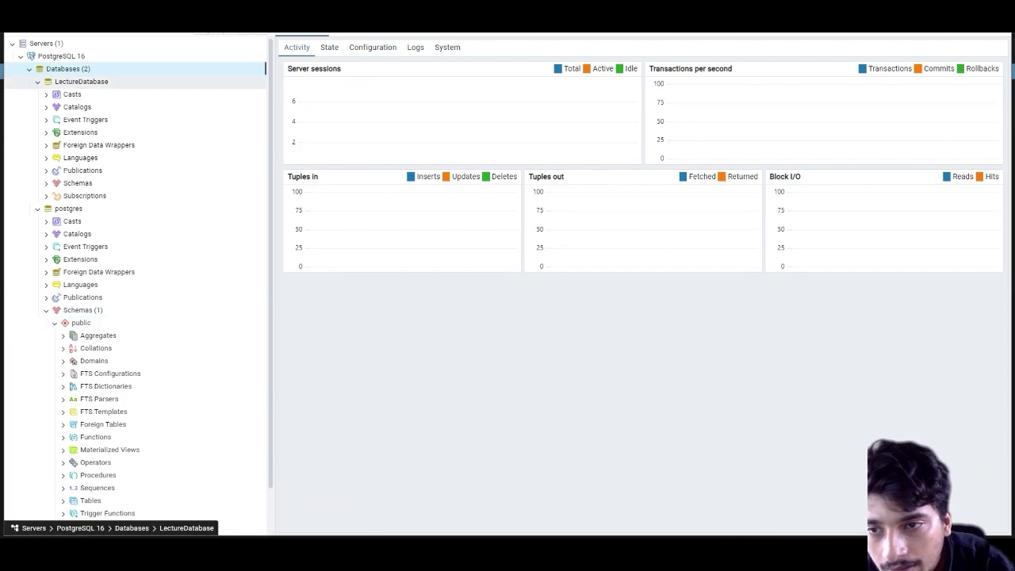
pyautogui.click(81, 81)
pyautogui.press('Left')
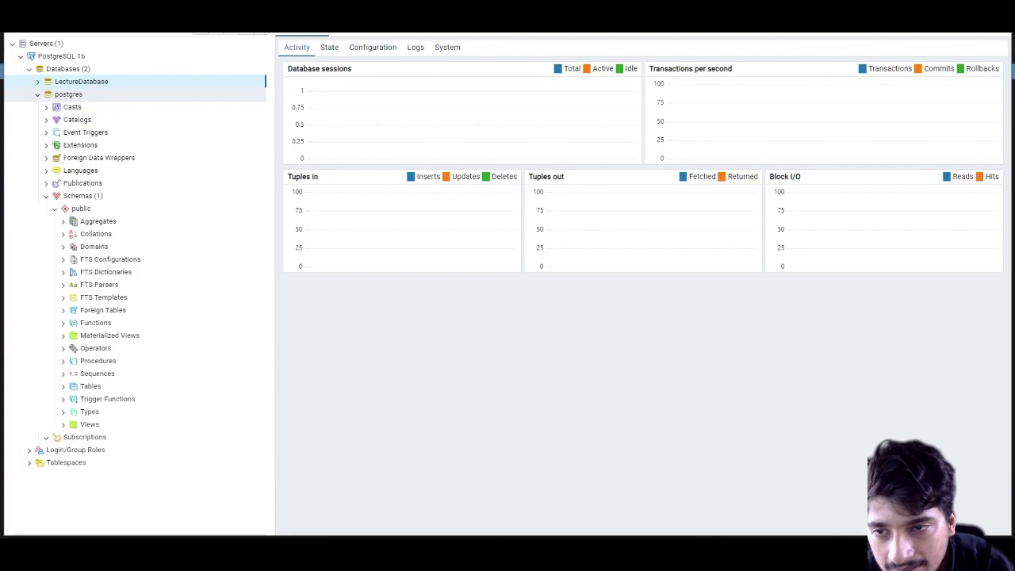
pyautogui.press('Down')
pyautogui.press('Left')
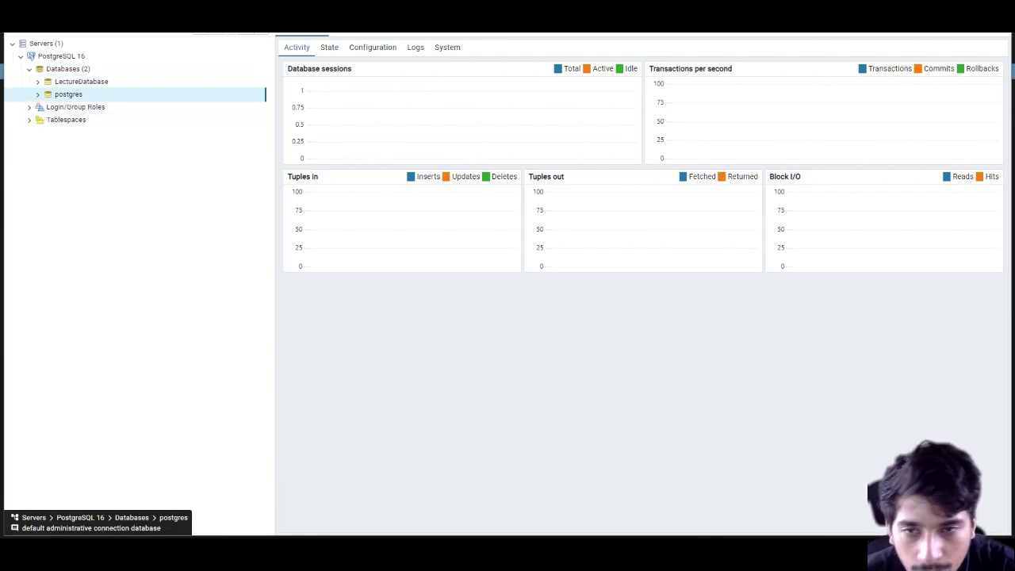
# Step: Create a new database named LecData under the Databases group and save it
pyautogui.press('Up')
pyautogui.press('Up')
pyautogui.hotkey('shift', 'F10')
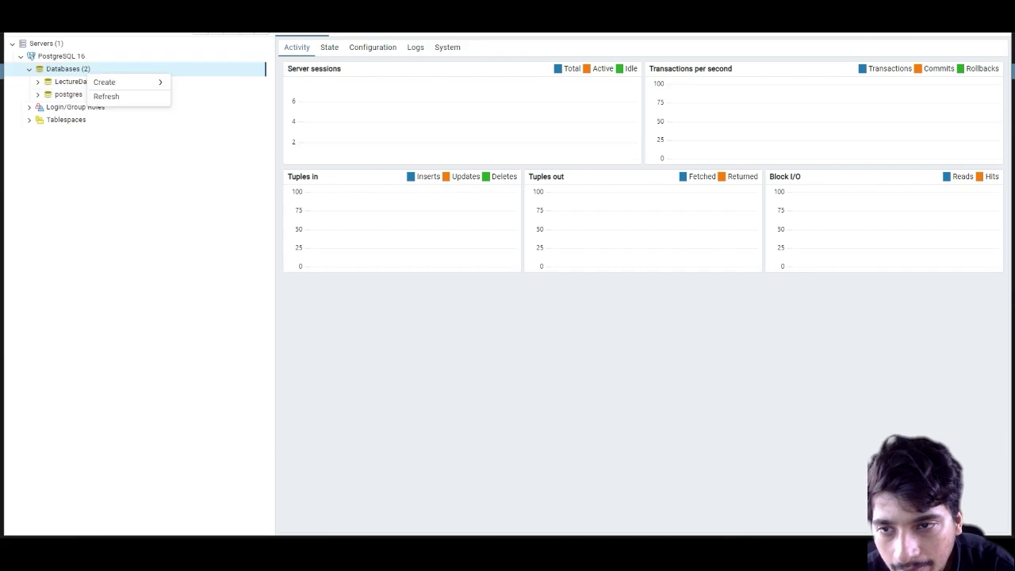
pyautogui.press('Right')
pyautogui.press('Return')
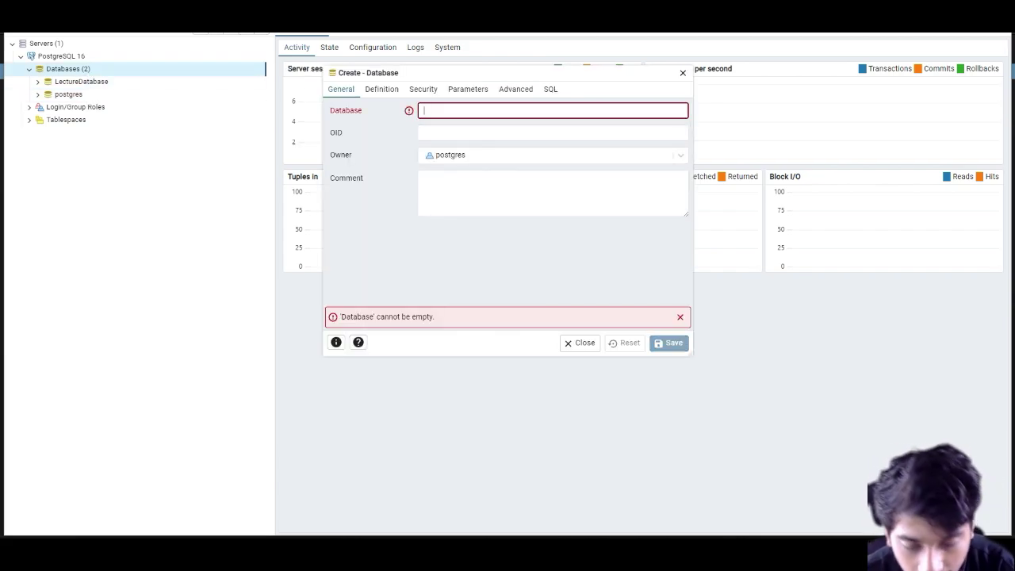
pyautogui.write('L')
pyautogui.press('BackSpace')
pyautogui.write('Le')
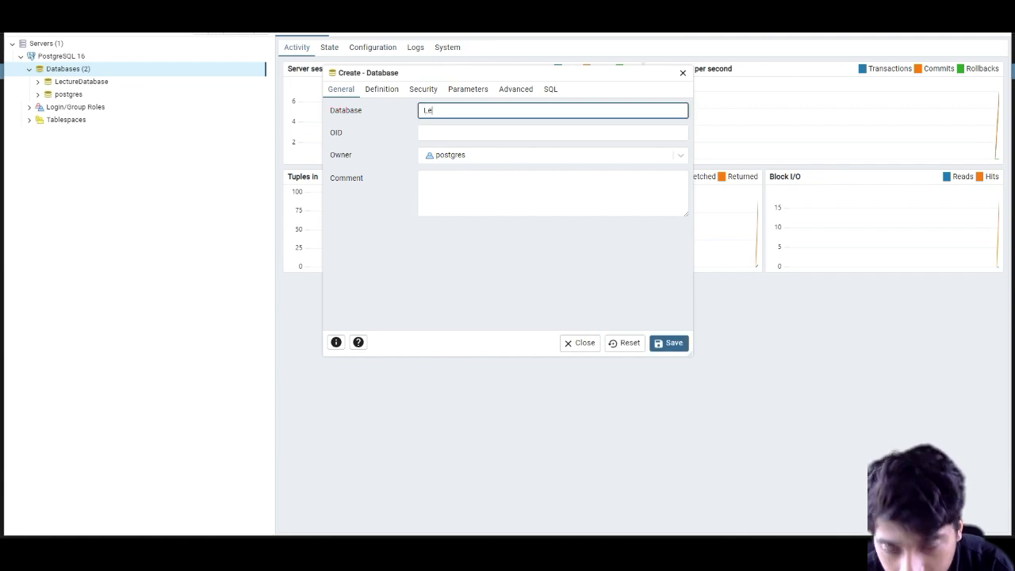
pyautogui.write('cData')
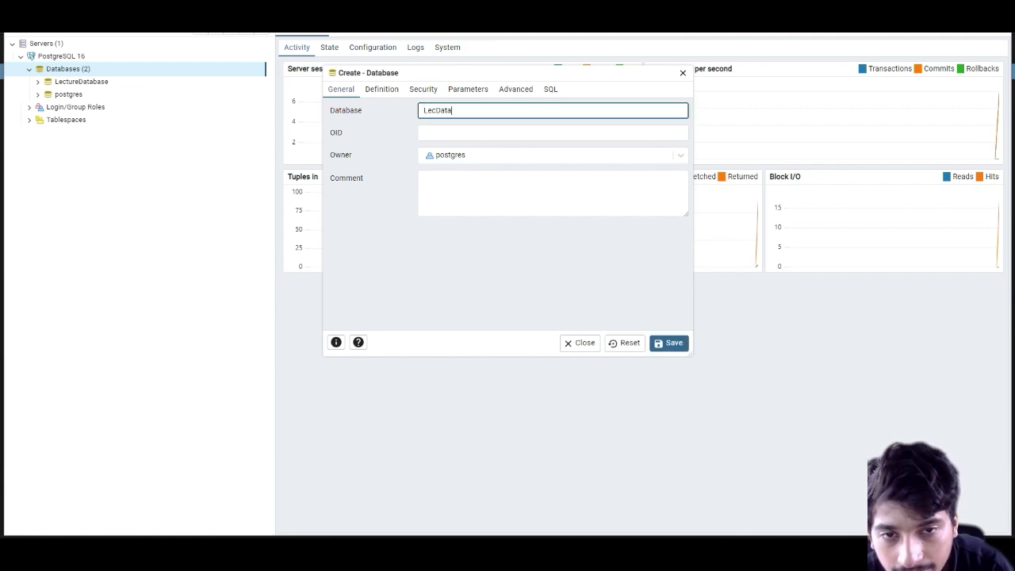
pyautogui.press('Tab')
pyautogui.hotkey('shift', 'Tab')
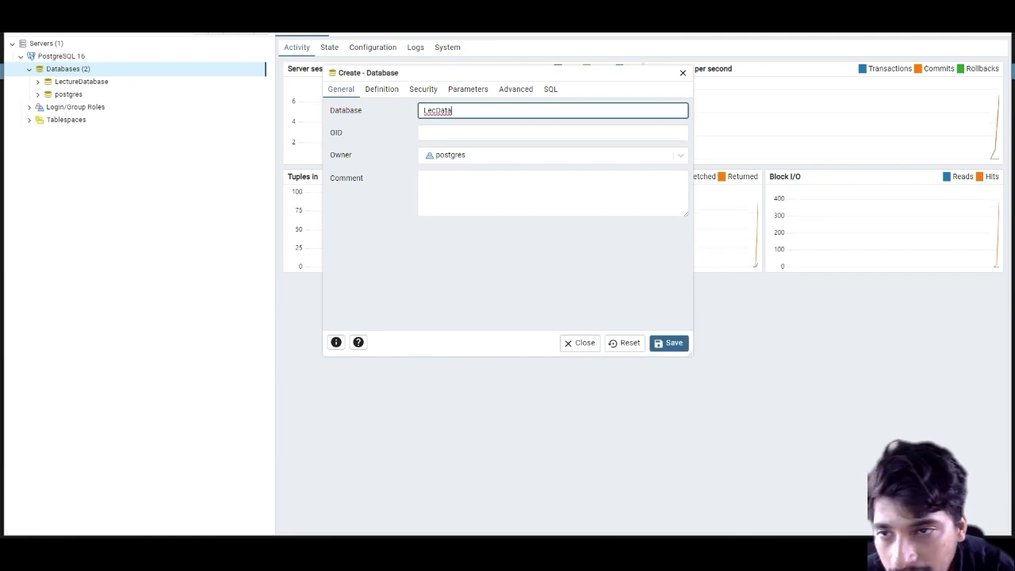
pyautogui.press('Tab')
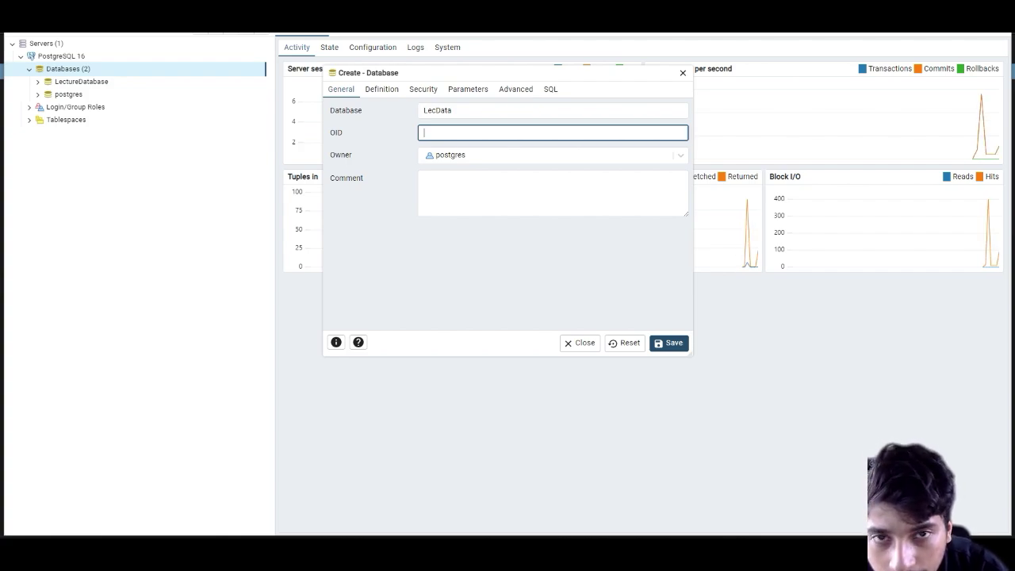
pyautogui.click(668, 343)
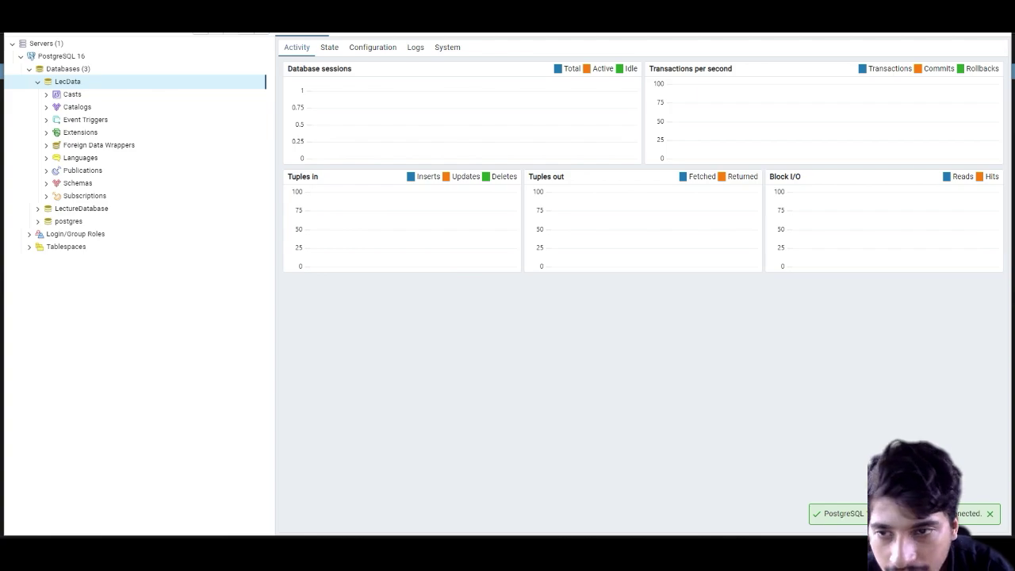